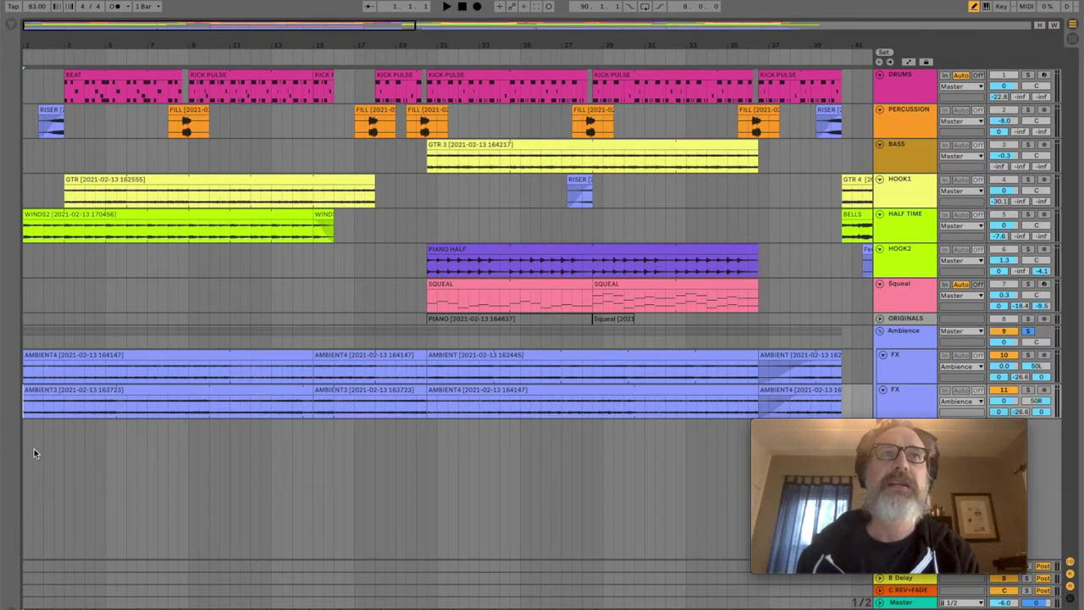
# - Play the arrangement from the start and around bar 15, then unsolo the Ambience group
pyautogui.press('space')
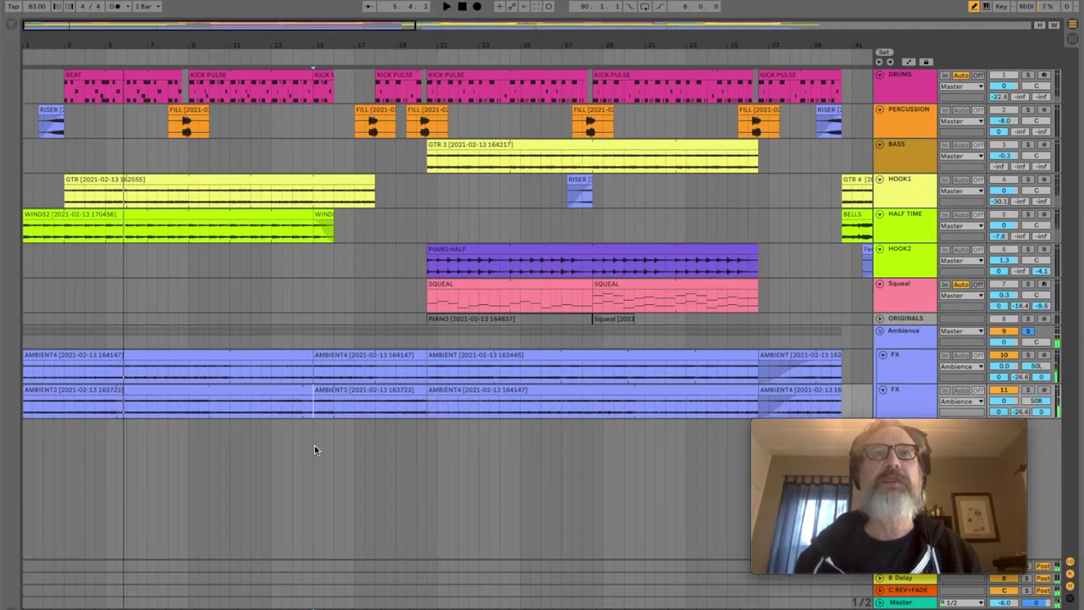
pyautogui.press('space')
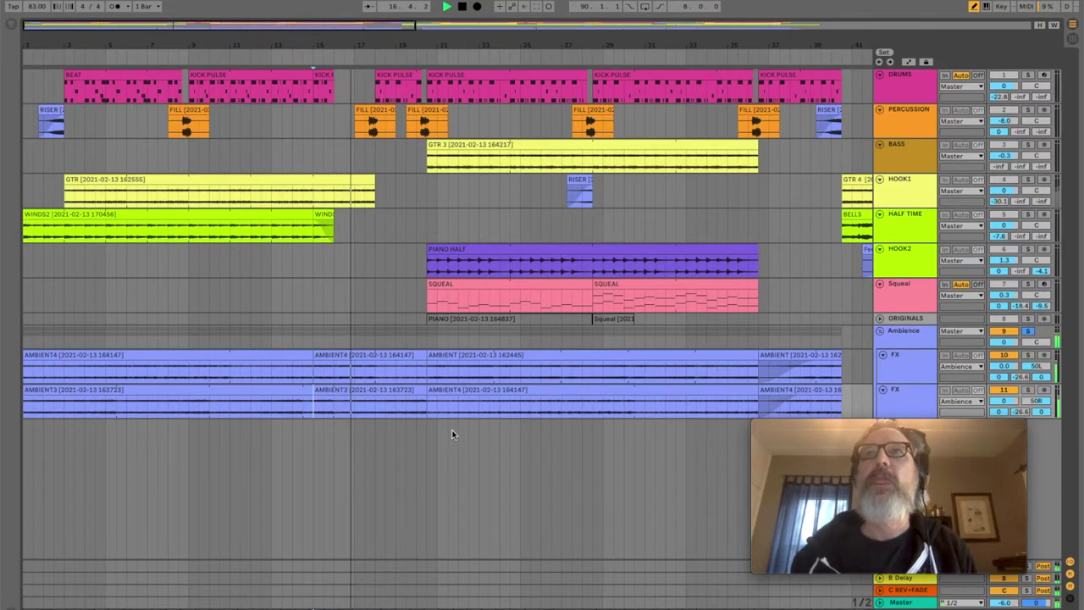
pyautogui.click(426, 402)
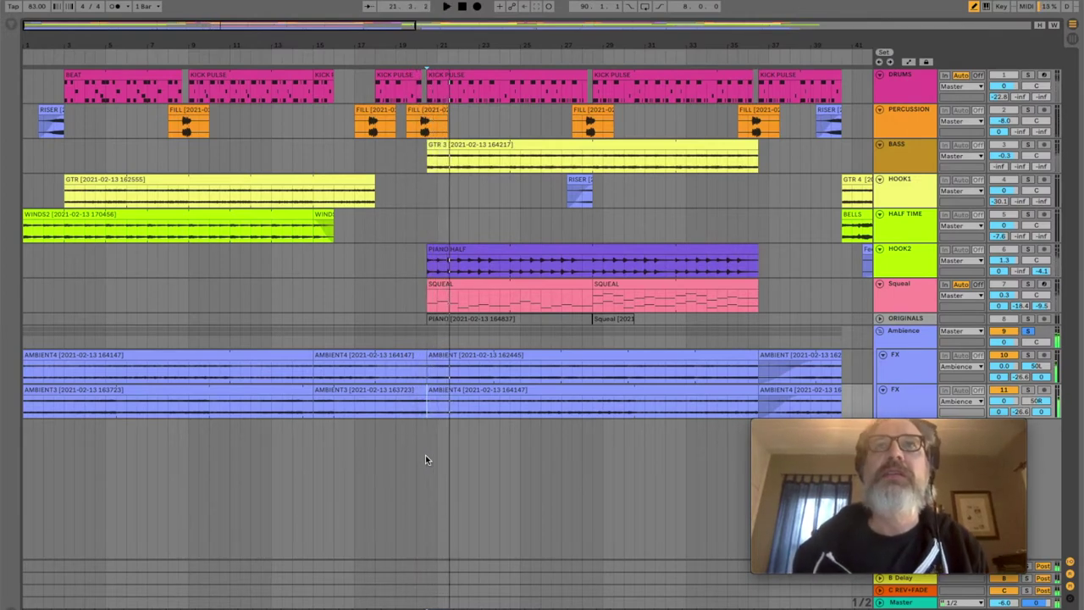
pyautogui.click(1027, 330)
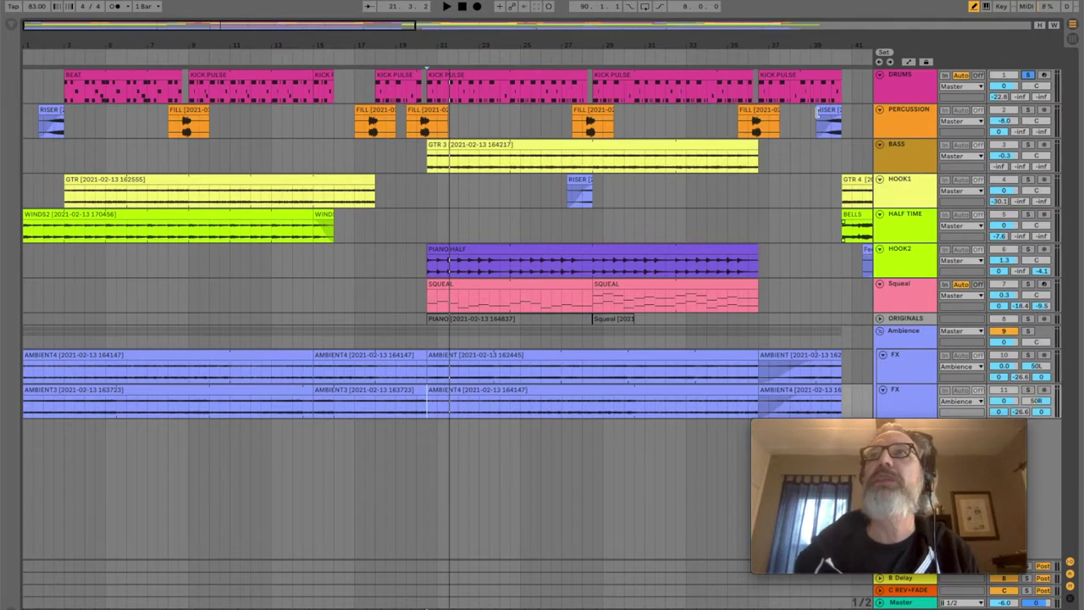
# - Open the DRUMS rack, audition SNARE 2, and toggle its Simpler filter off and on
pyautogui.doubleClick(900, 87)
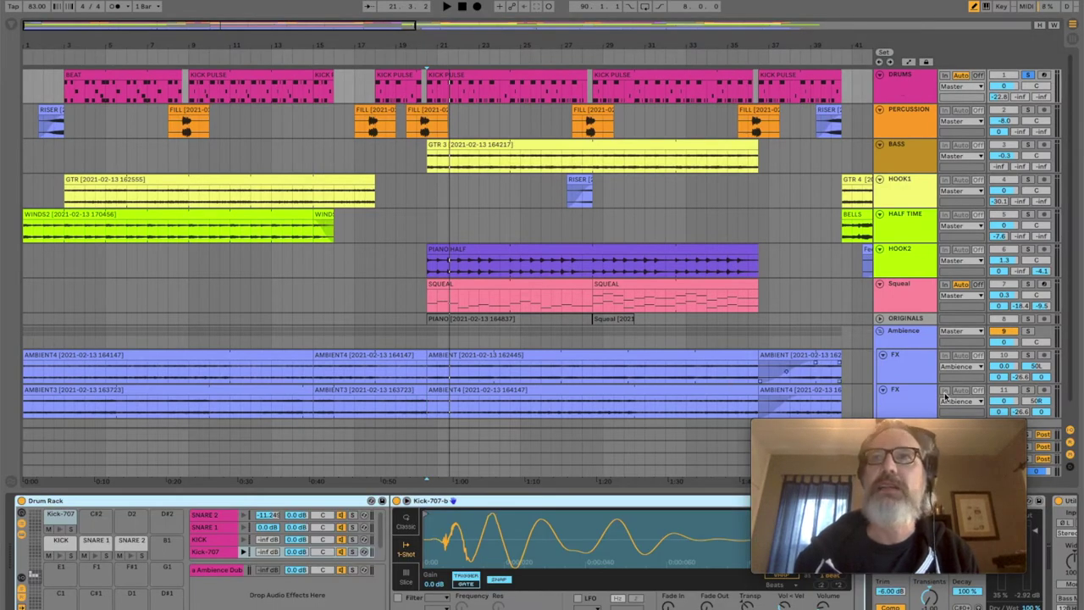
pyautogui.moveTo(828, 437); pyautogui.dragTo(827, 324)
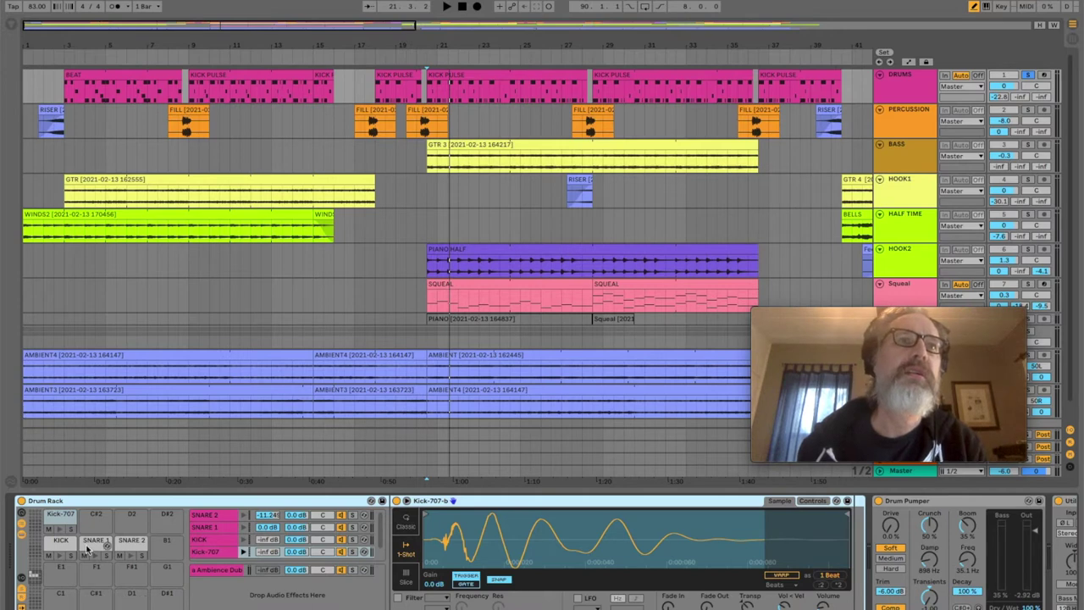
pyautogui.click(129, 559)
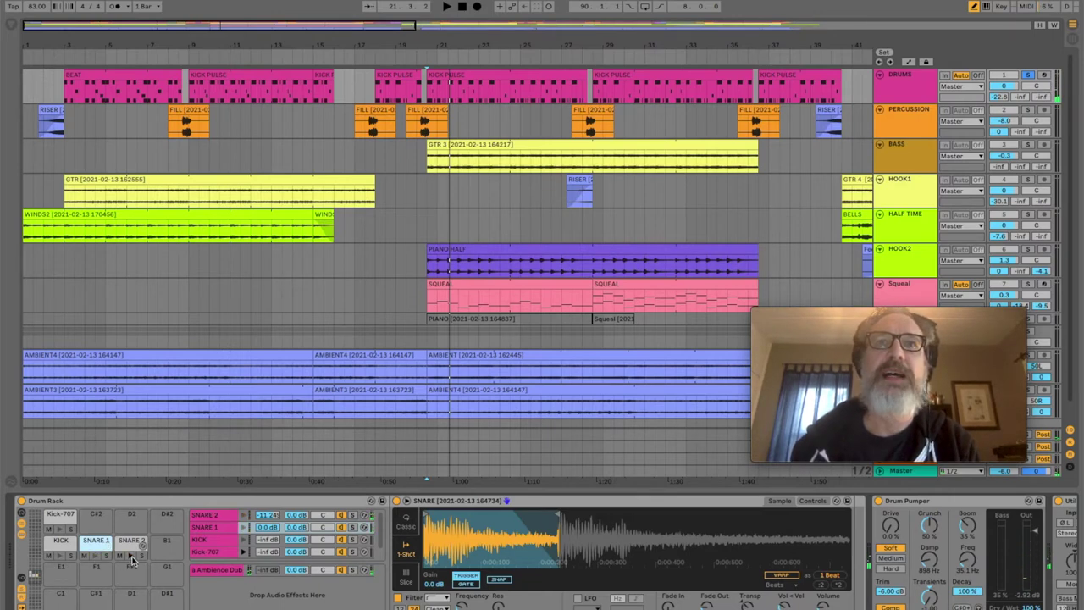
pyautogui.click(398, 598)
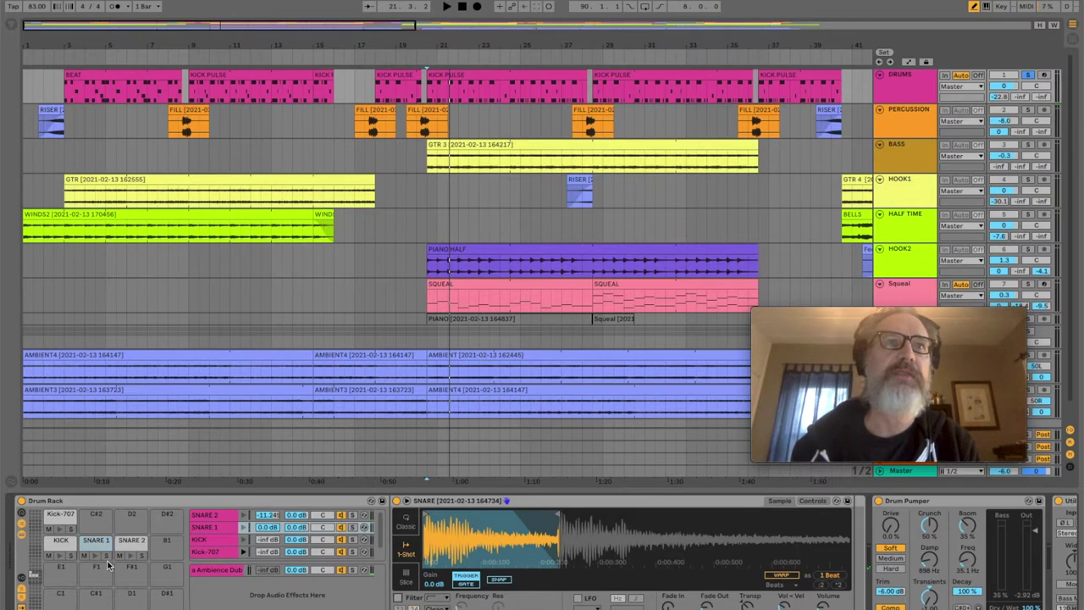
pyautogui.click(399, 598)
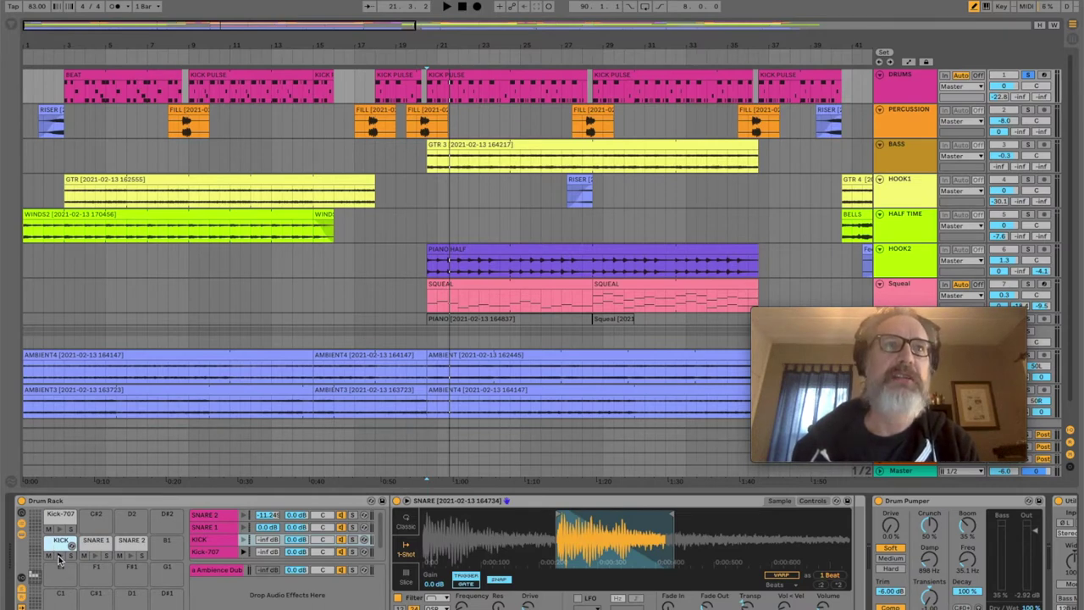
# - Audition the KICK pad and the layered kick, then show the KICK PULSE clip's notes
pyautogui.click(60, 559)
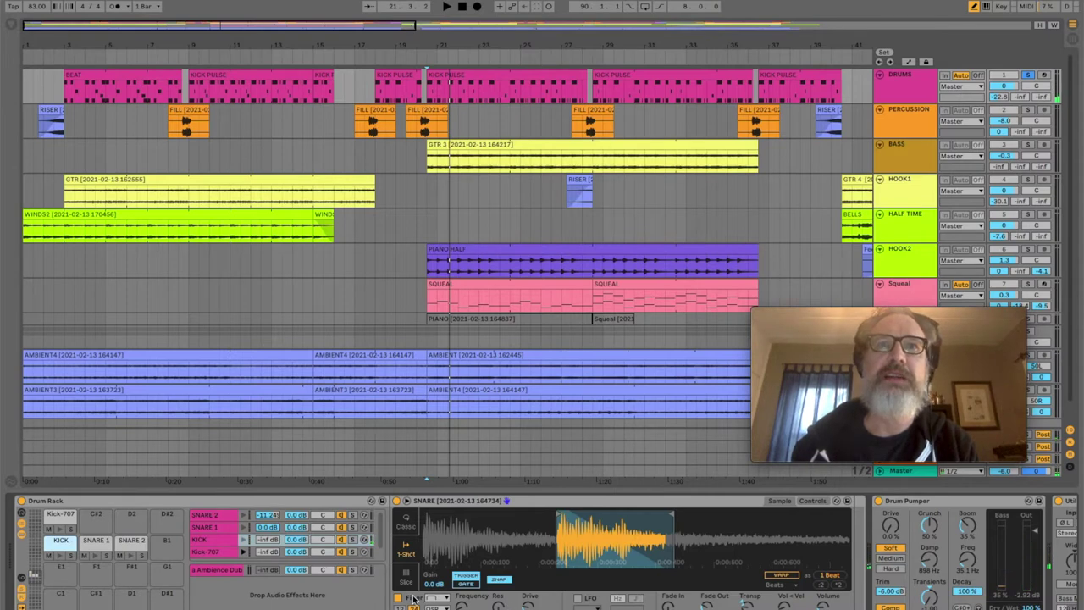
pyautogui.click(59, 559)
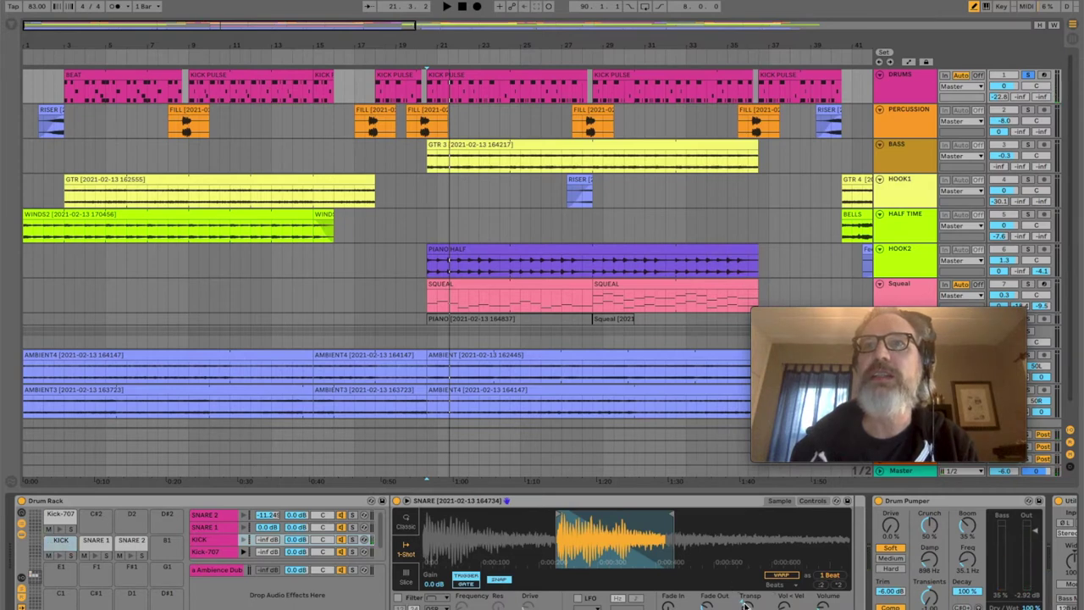
pyautogui.click(60, 559)
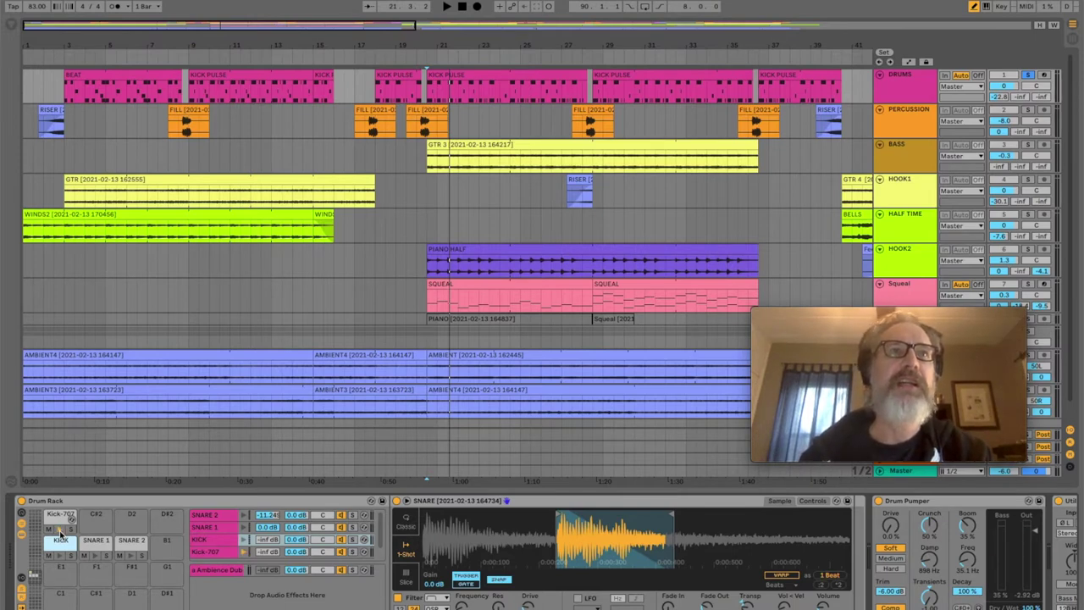
pyautogui.click(59, 536)
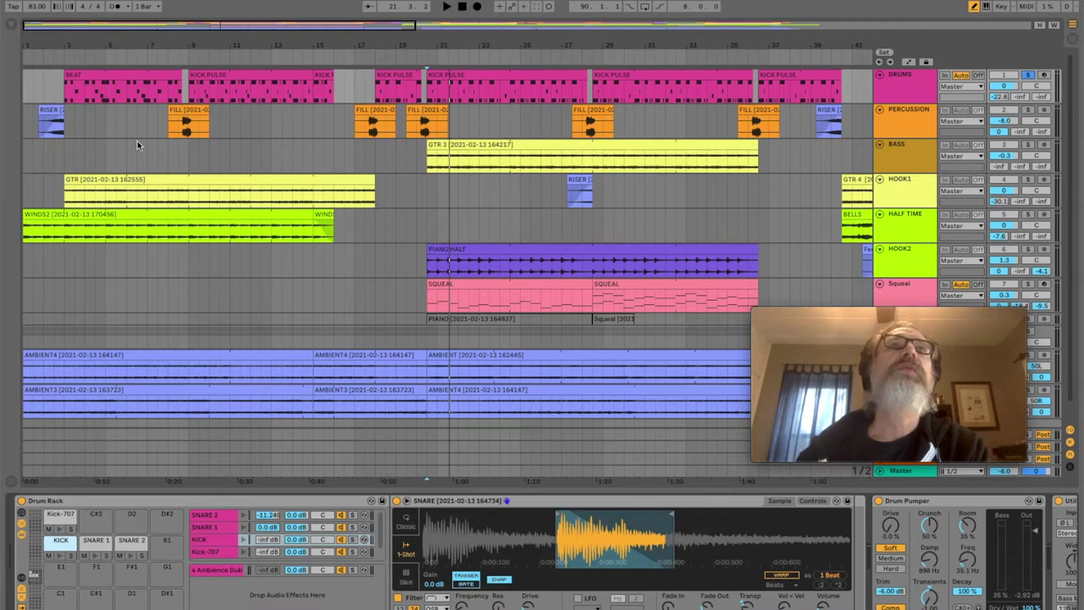
pyautogui.click(107, 75)
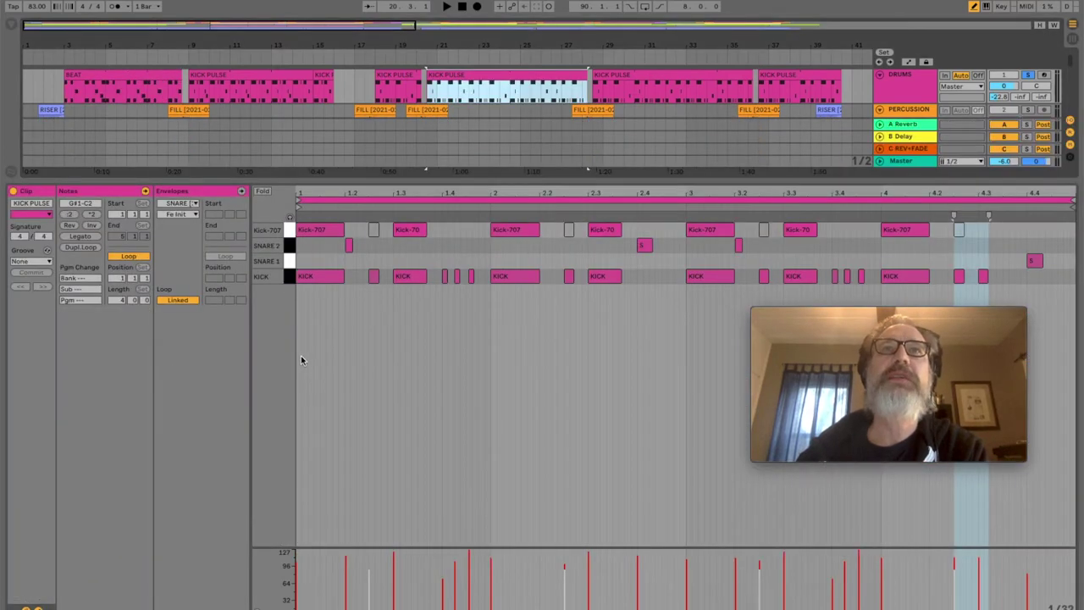
# - Play the KICK PULSE pattern from its start, then hide detail and show the BEAT clip's notes
pyautogui.click(297, 357)
pyautogui.press('space')
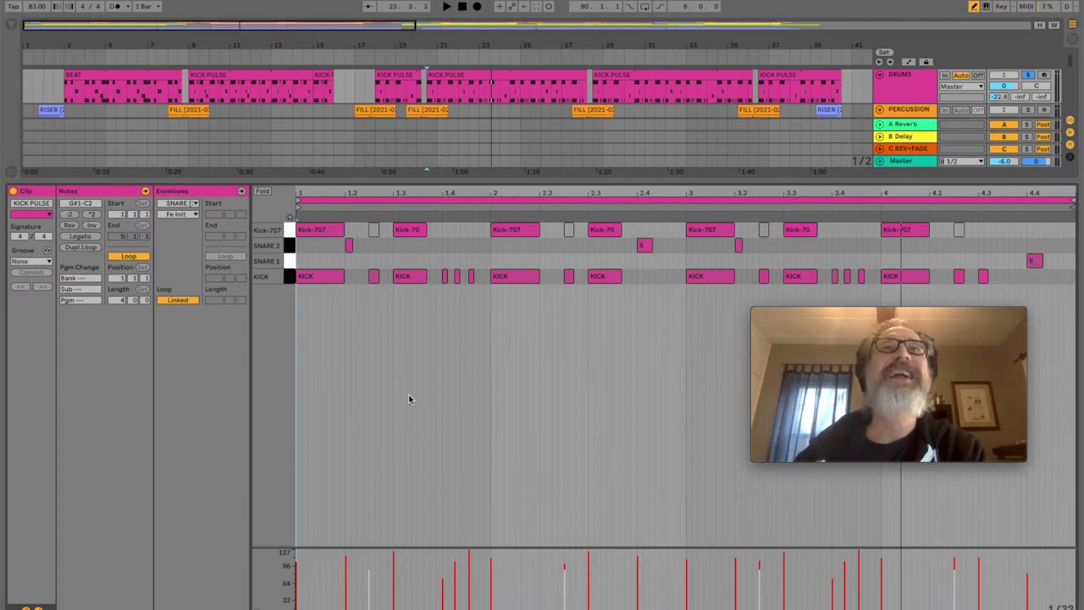
pyautogui.hotkey('ctrl', 'alt', 'l')
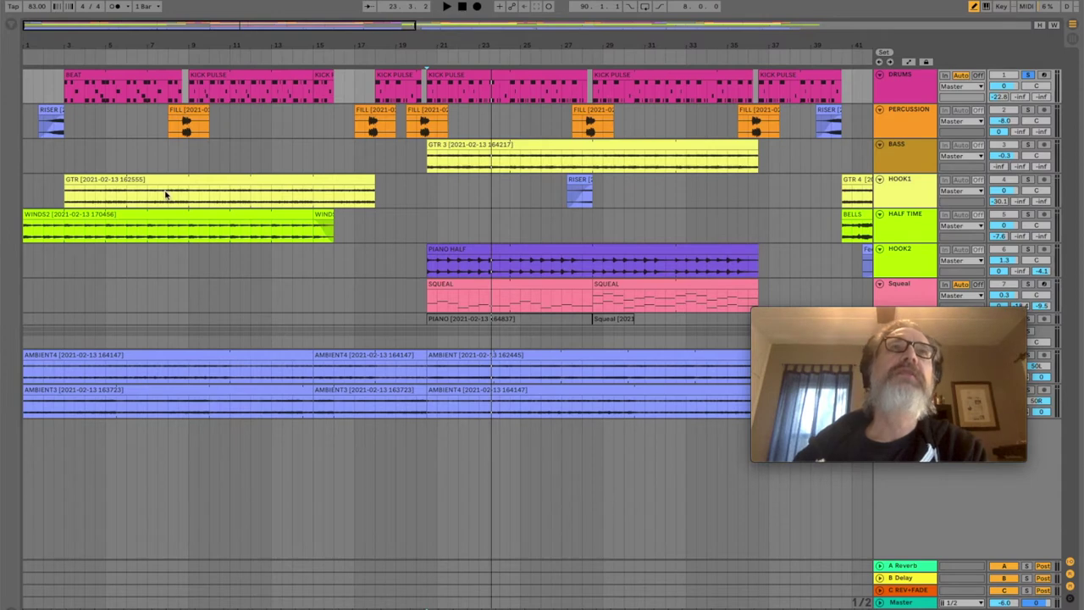
pyautogui.doubleClick(126, 72)
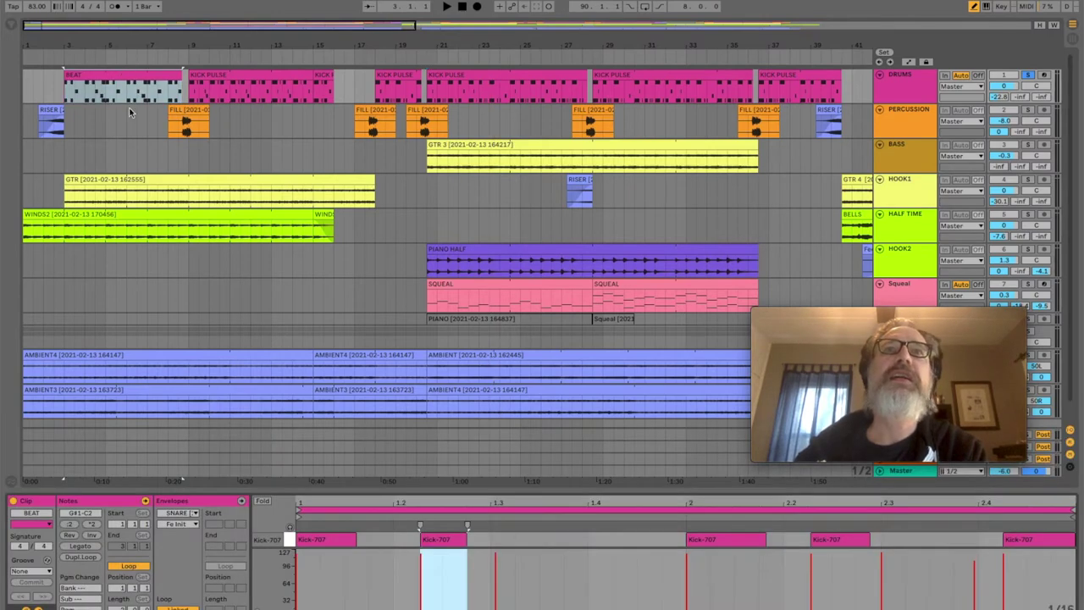
# - Enlarge the note editor to all drum lanes, play the BEAT pattern, then show WINDS2's sample
pyautogui.moveTo(336, 489); pyautogui.dragTo(336, 301)
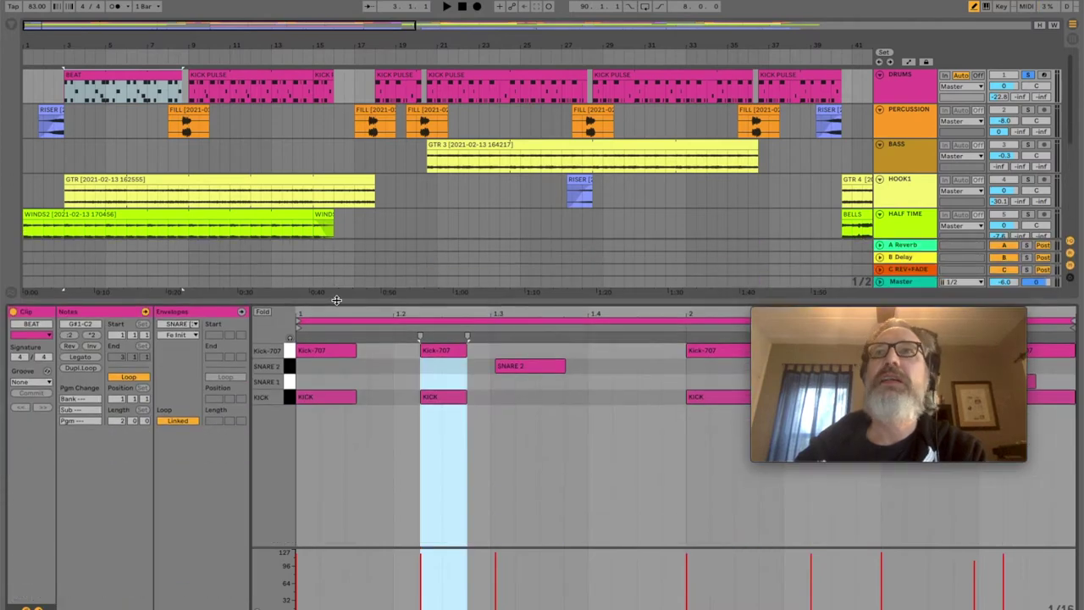
pyautogui.moveTo(994, 310); pyautogui.dragTo(980, 99)
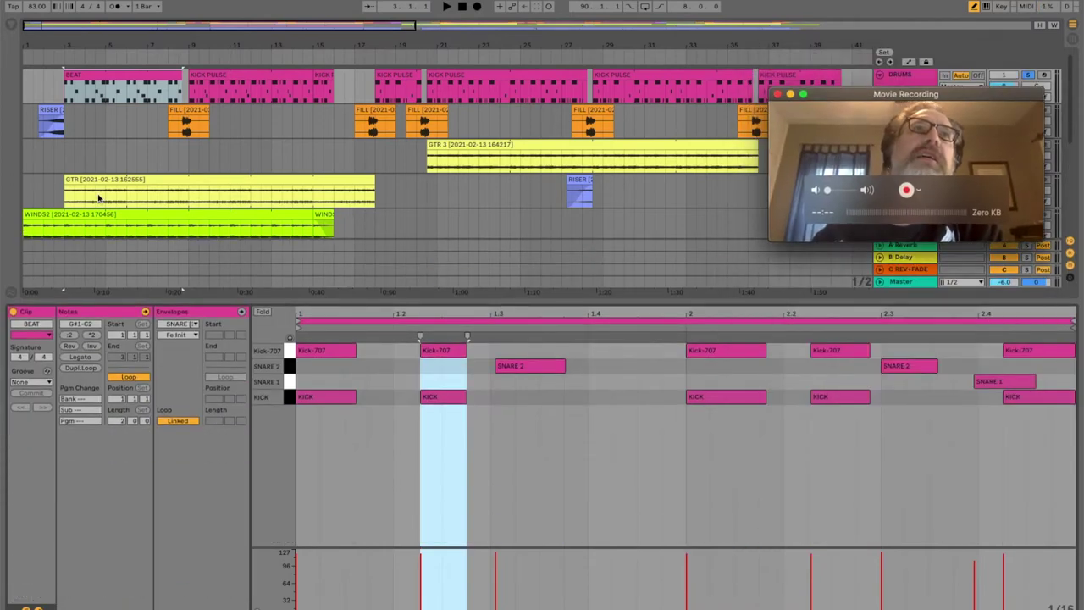
pyautogui.scroll(-2, 59, 210)
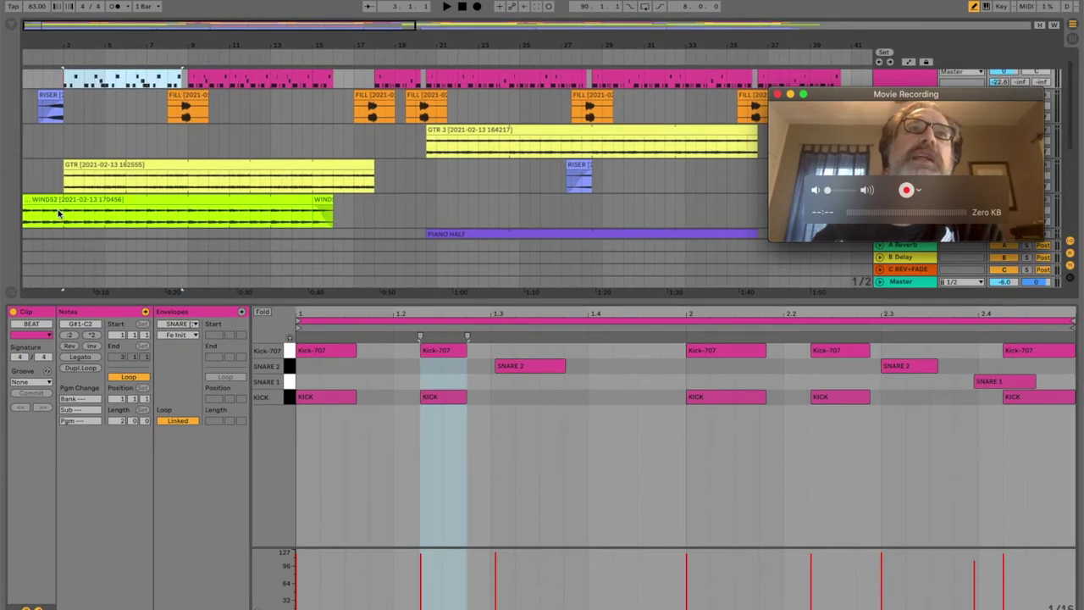
pyautogui.click(299, 471)
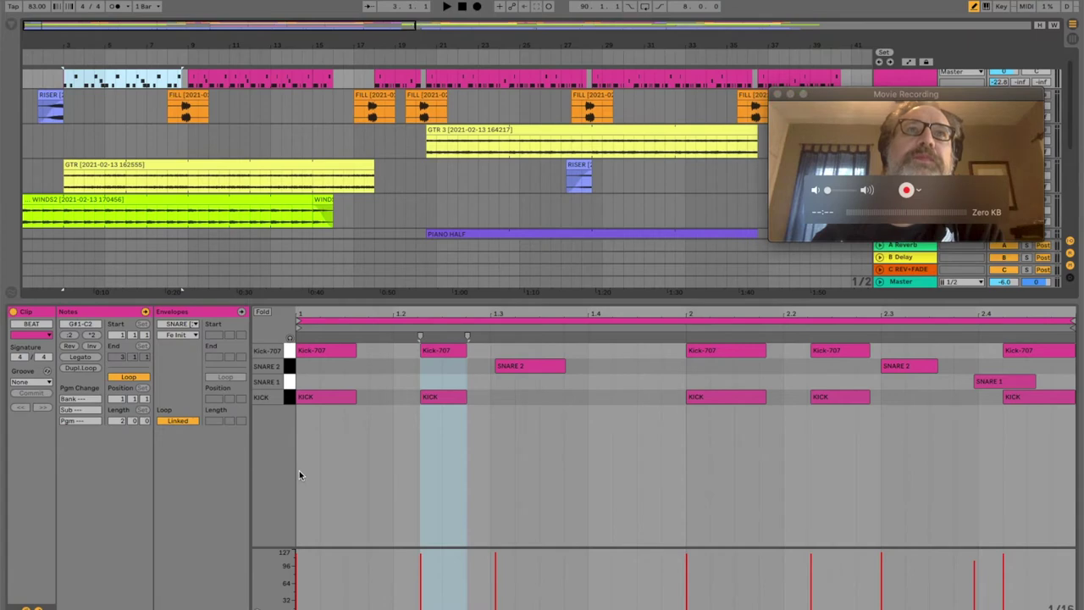
pyautogui.press('space')
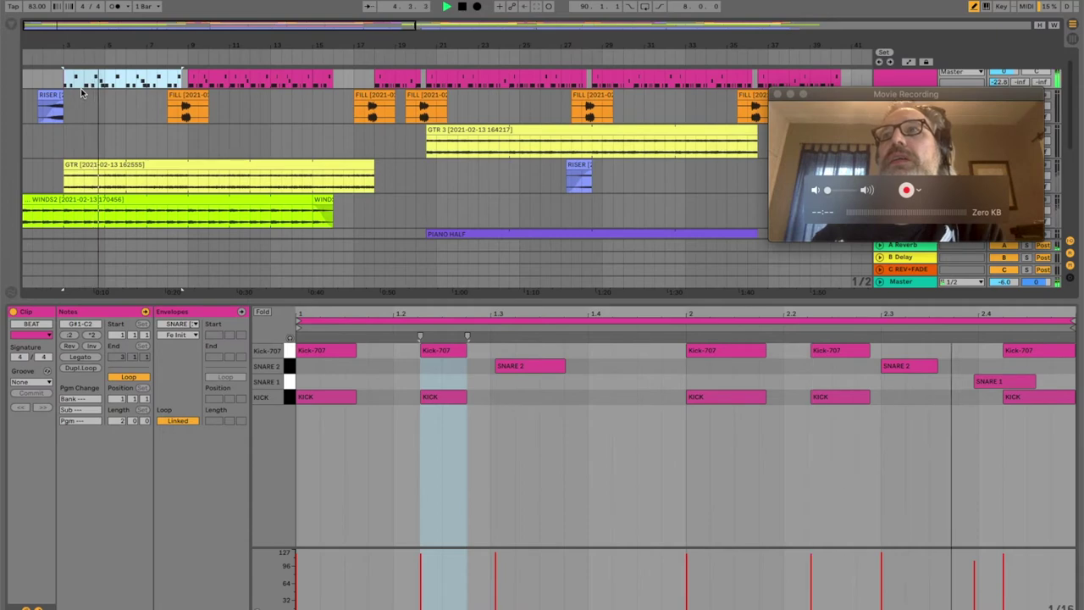
pyautogui.press('space')
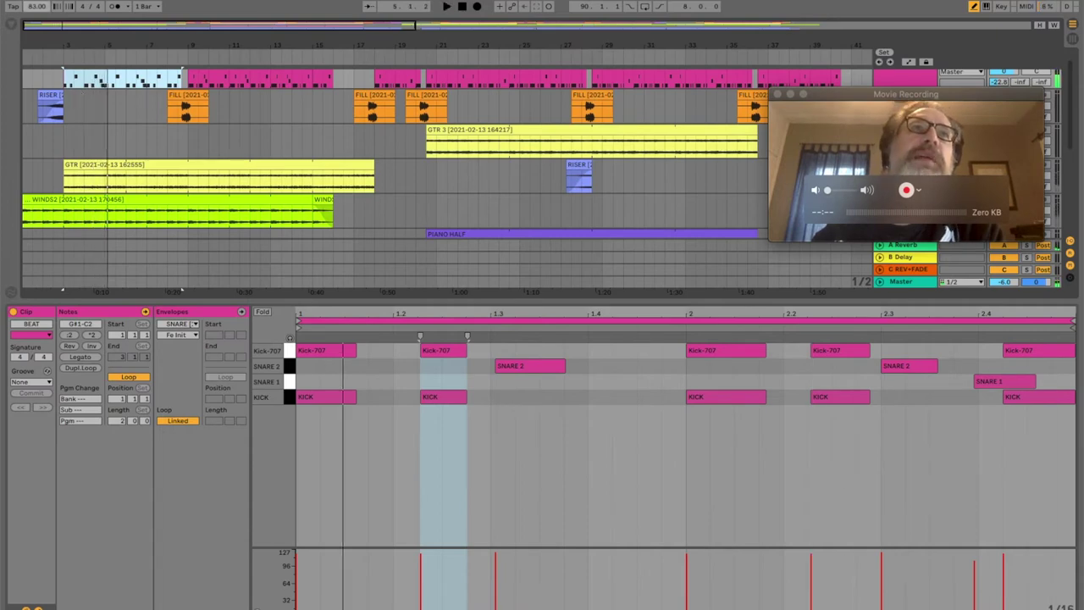
pyautogui.click(50, 201)
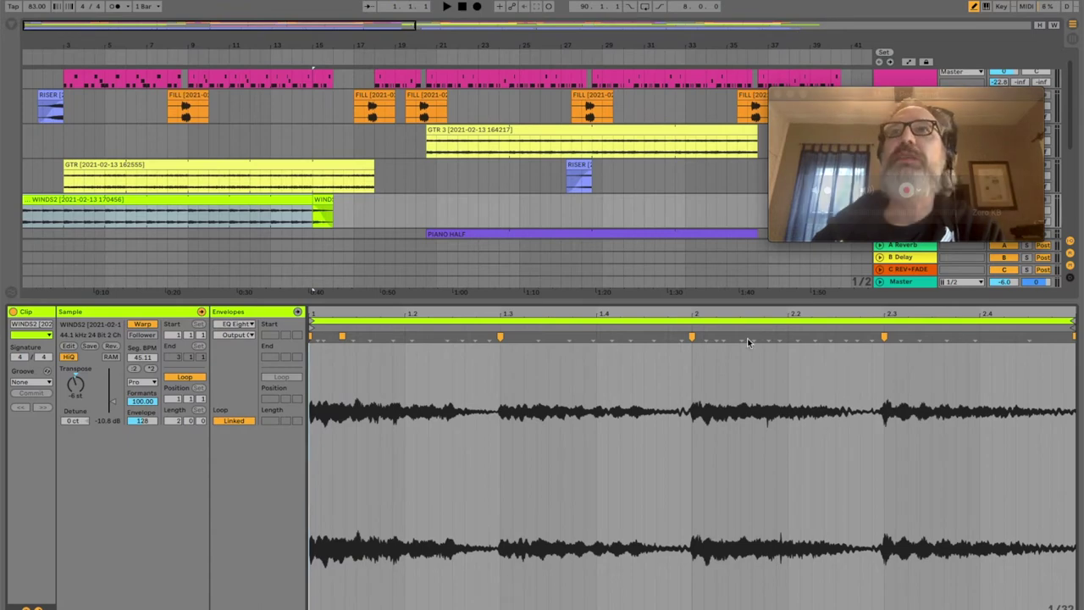
# - Collapse the clip detail, scroll right, and play from a spot in the later section
pyautogui.moveTo(749, 302); pyautogui.dragTo(749, 606)
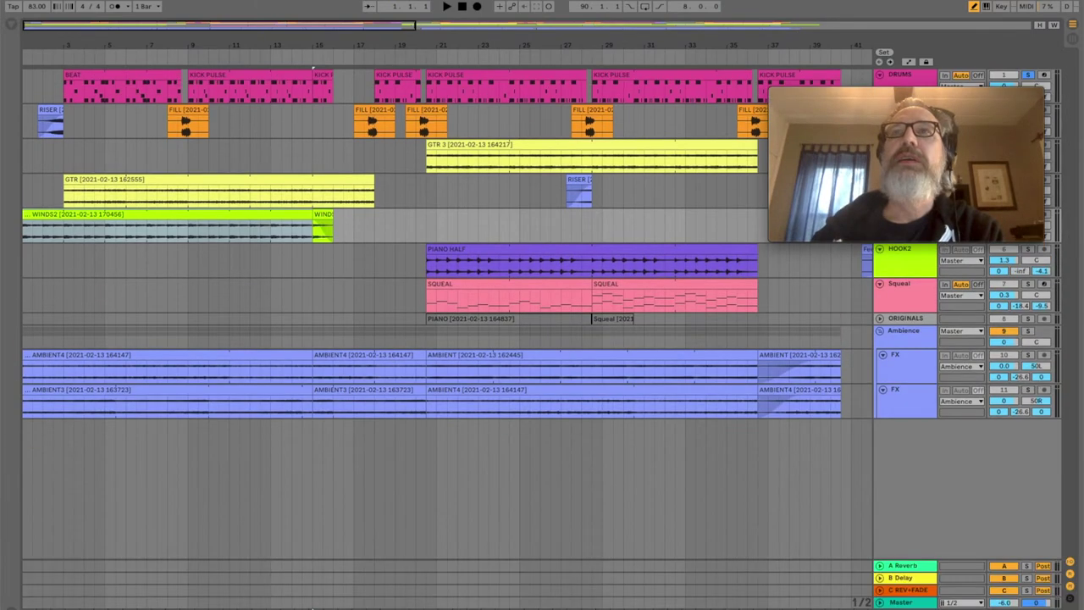
pyautogui.moveTo(862, 97)
pyautogui.moveTo(861, 95); pyautogui.dragTo(862, 443)
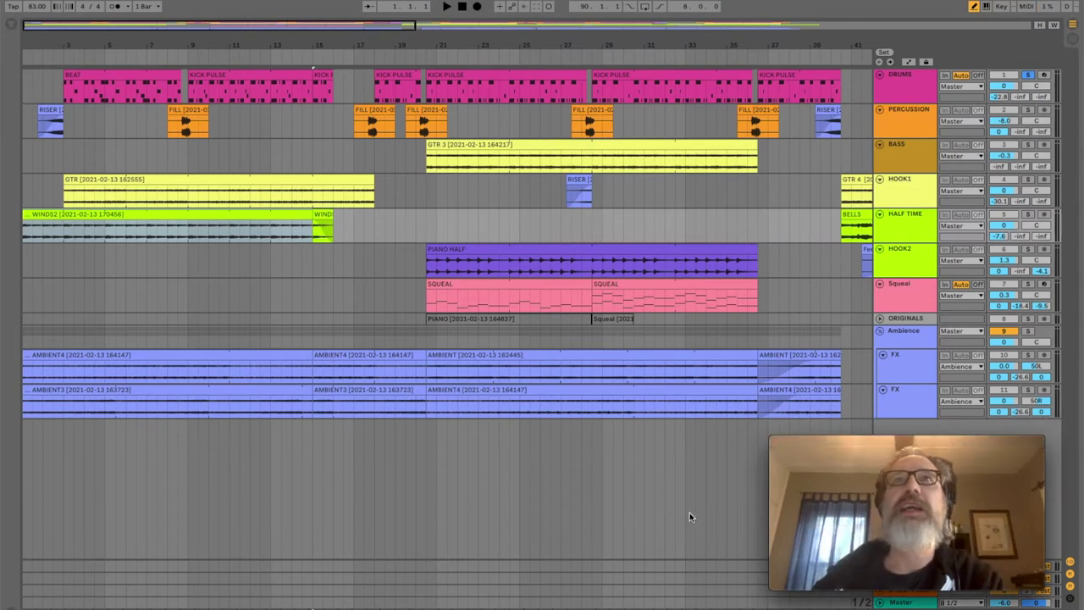
pyautogui.hscroll(5, 455, 168)
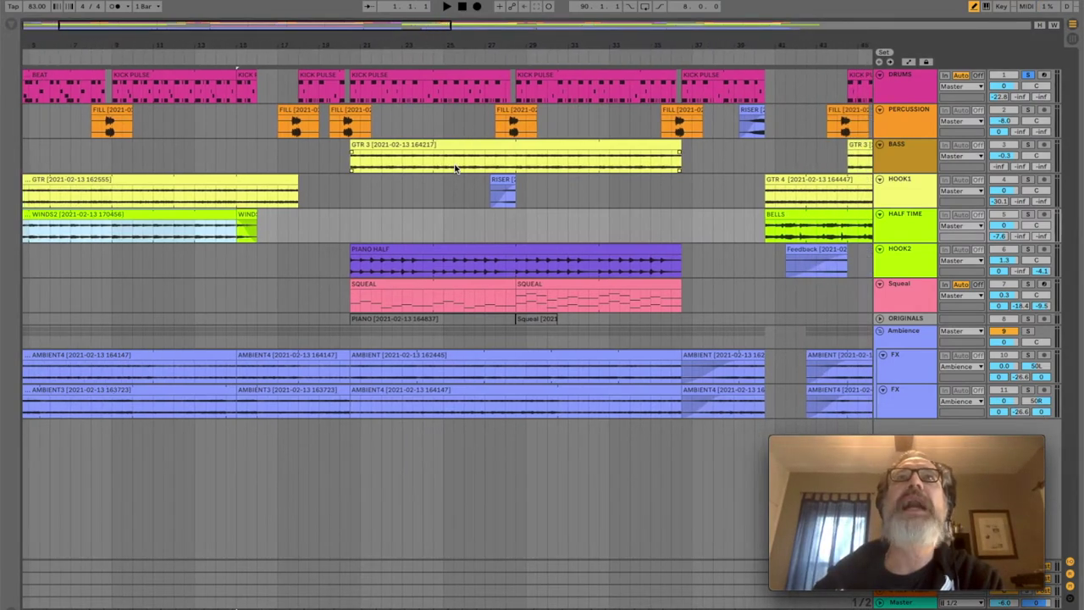
pyautogui.hscroll(15, 455, 167)
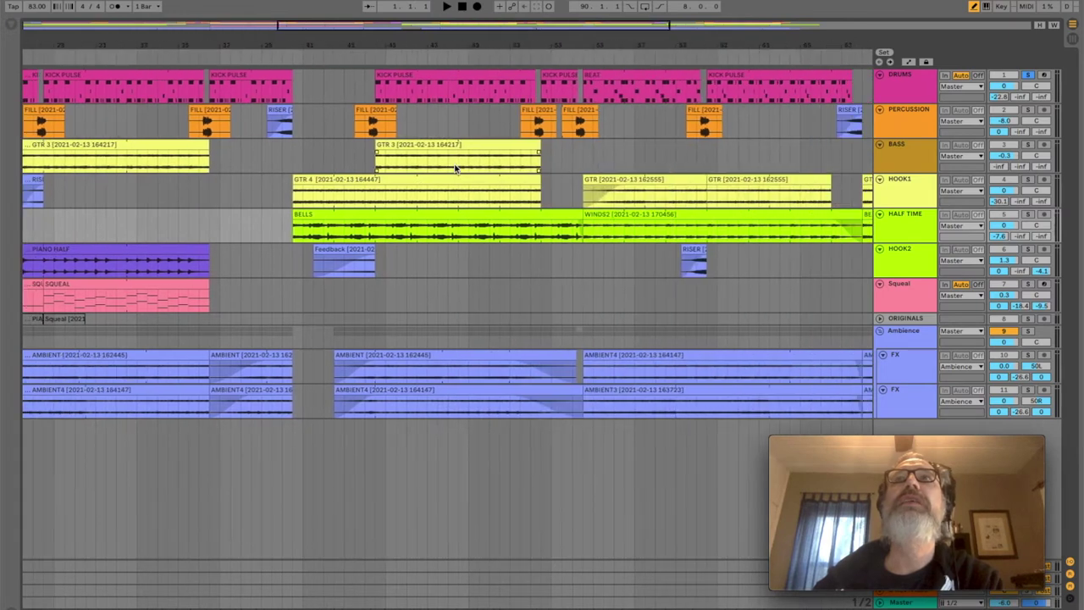
pyautogui.click(264, 271)
pyautogui.press('space')
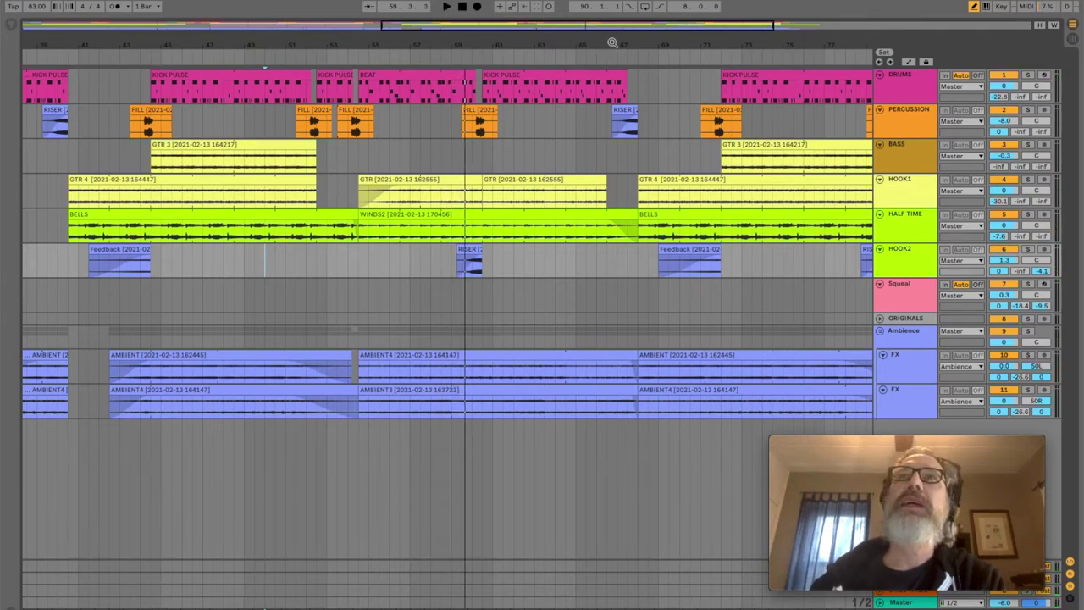
# - Play briefly from near the song start, then stop
pyautogui.hscroll(-15, 584, 103)
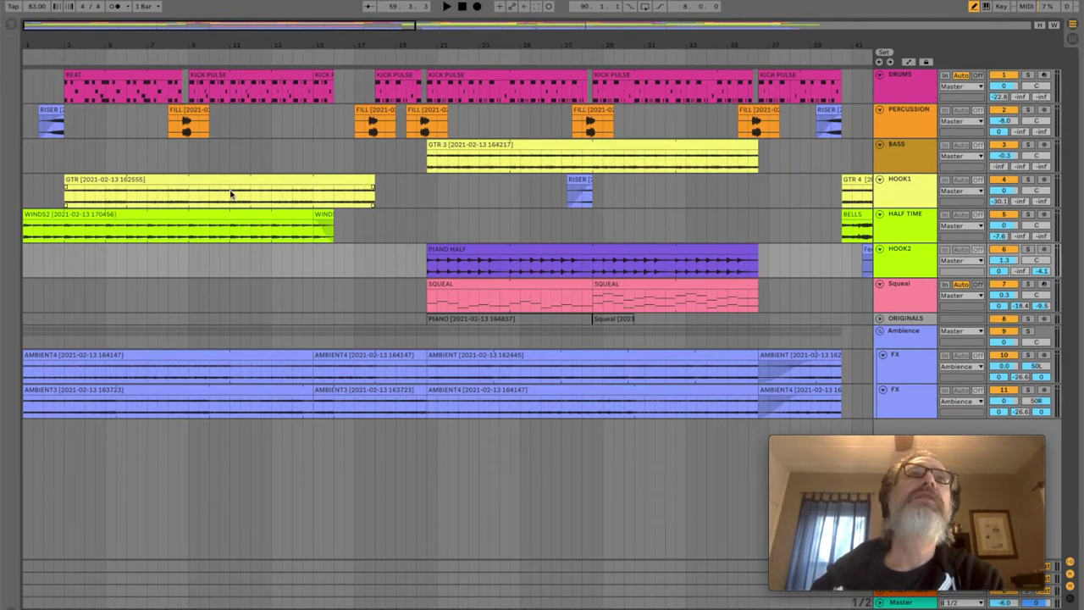
pyautogui.click(36, 147)
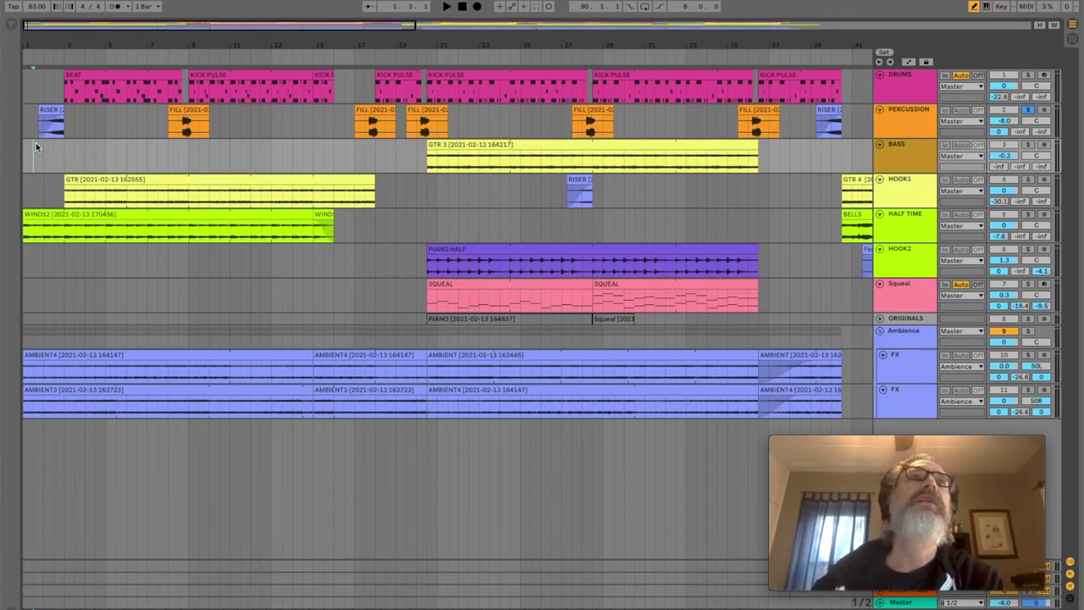
pyautogui.press('space')
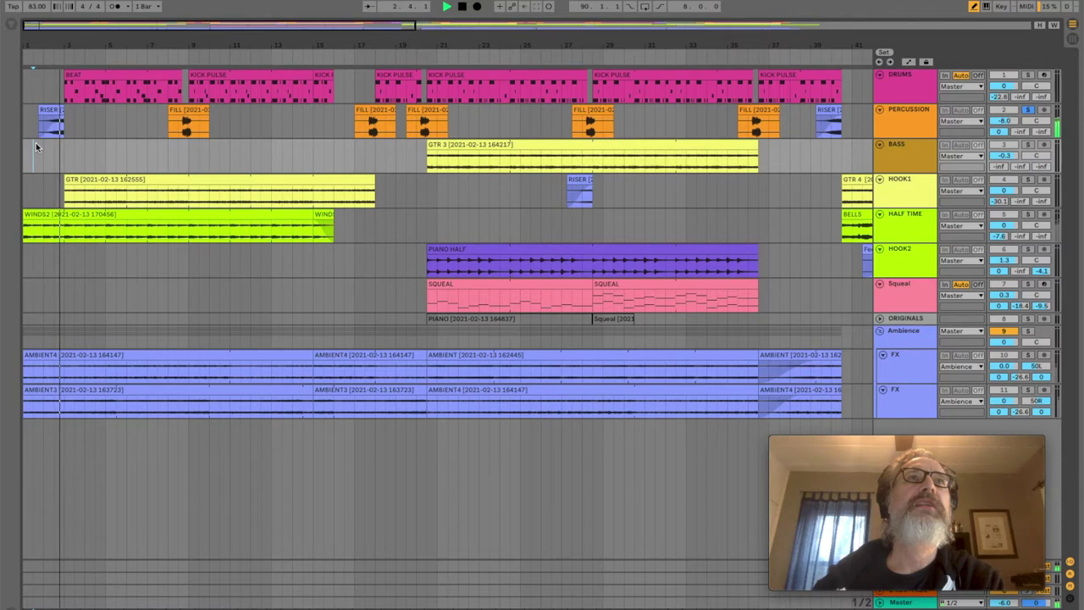
pyautogui.press('space')
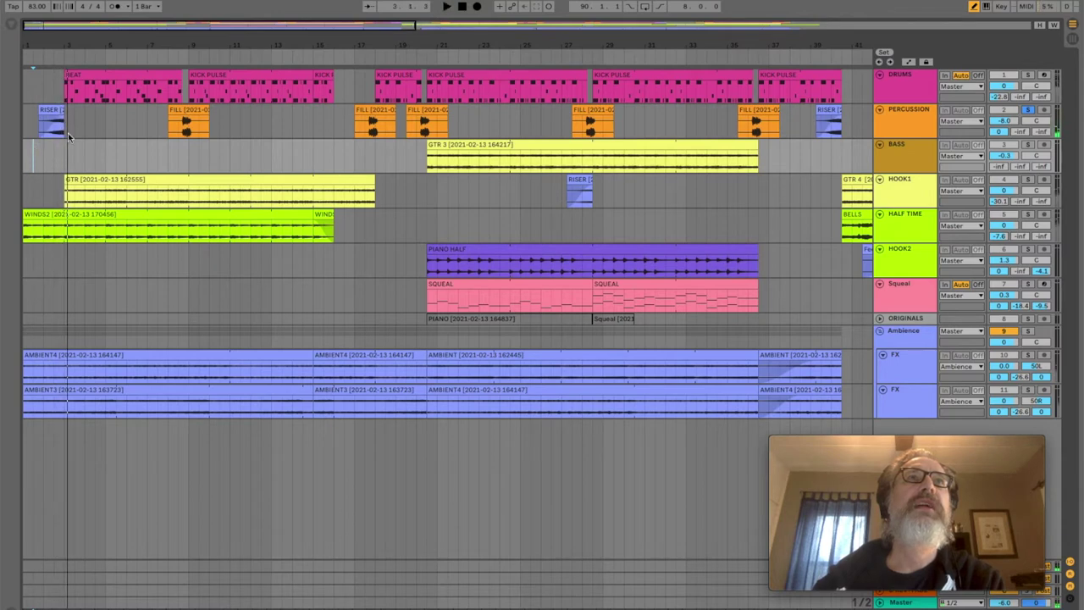
# - Play from bar 8 until around bar 44, then stop
pyautogui.click(169, 151)
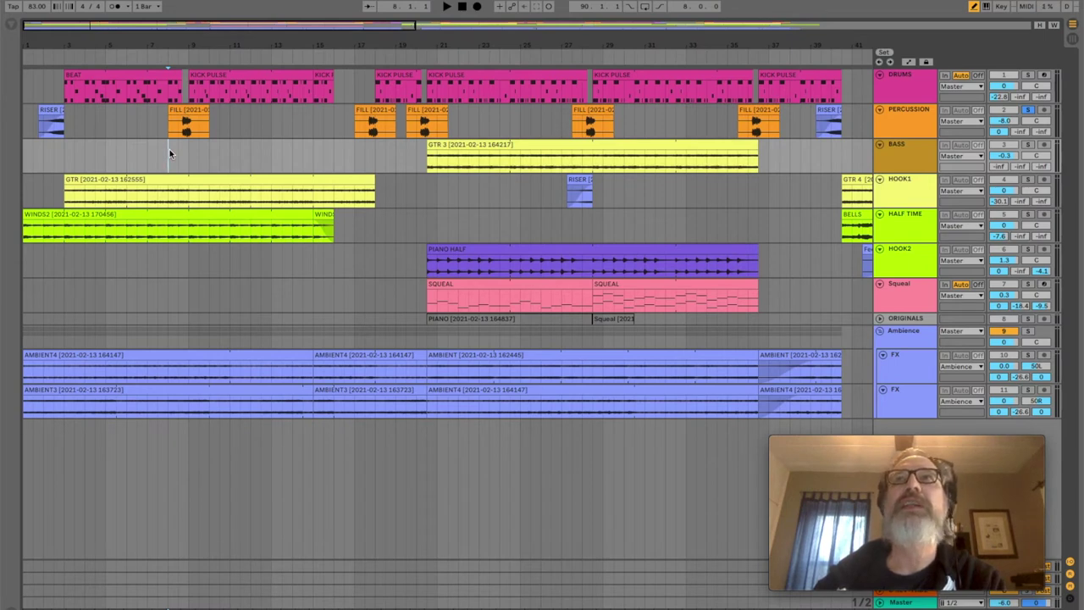
pyautogui.press('space')
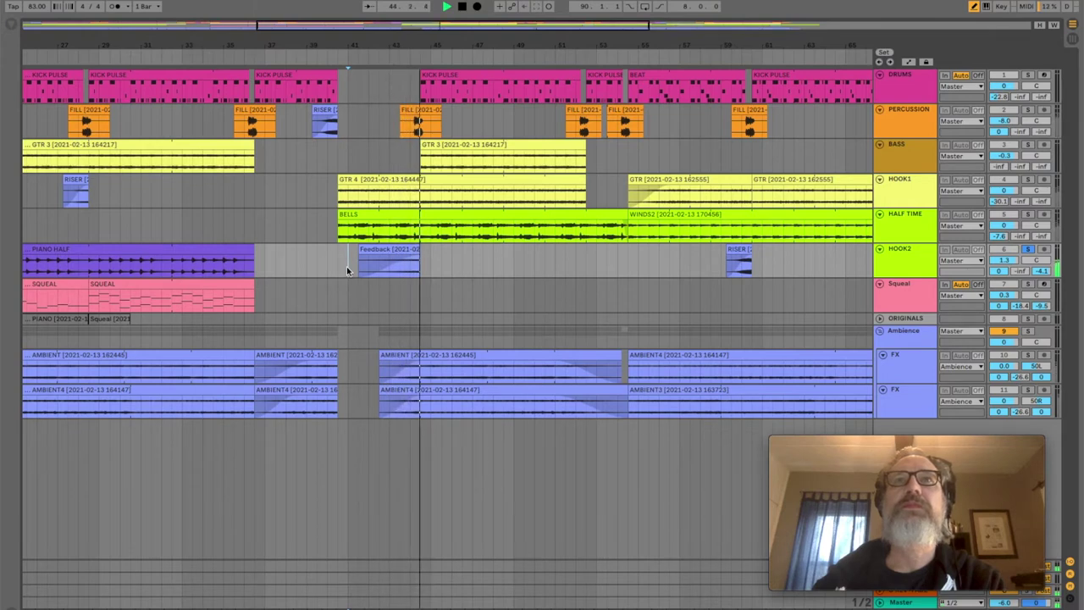
pyautogui.press('space')
pyautogui.hscroll(-10, 834, 151)
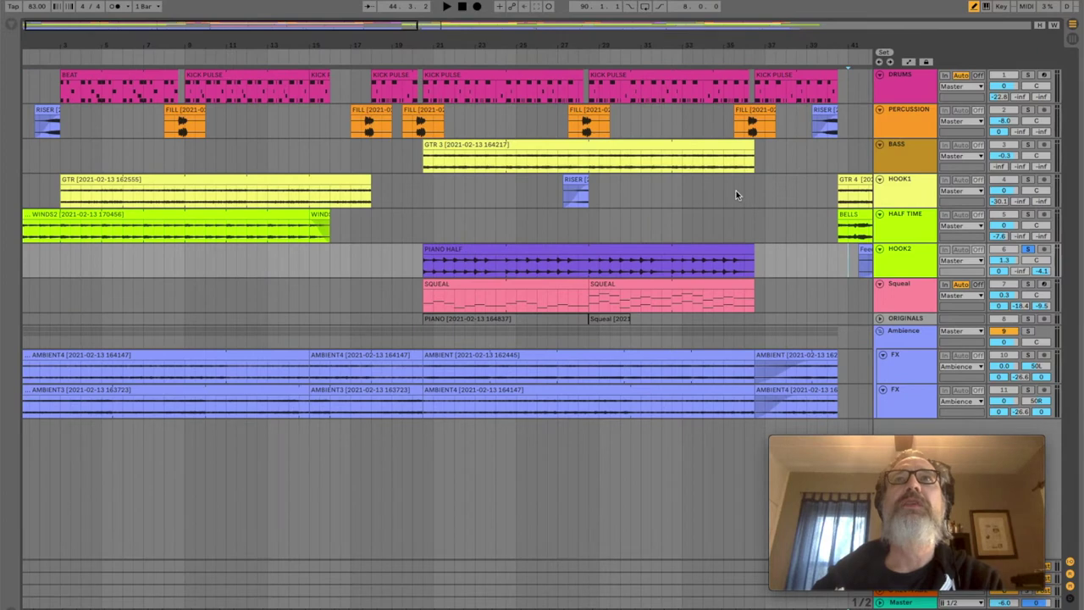
# - Scroll the arrangement to the orange FILL clip around bar 8 for a closer look
pyautogui.hscroll(2, 736, 190)
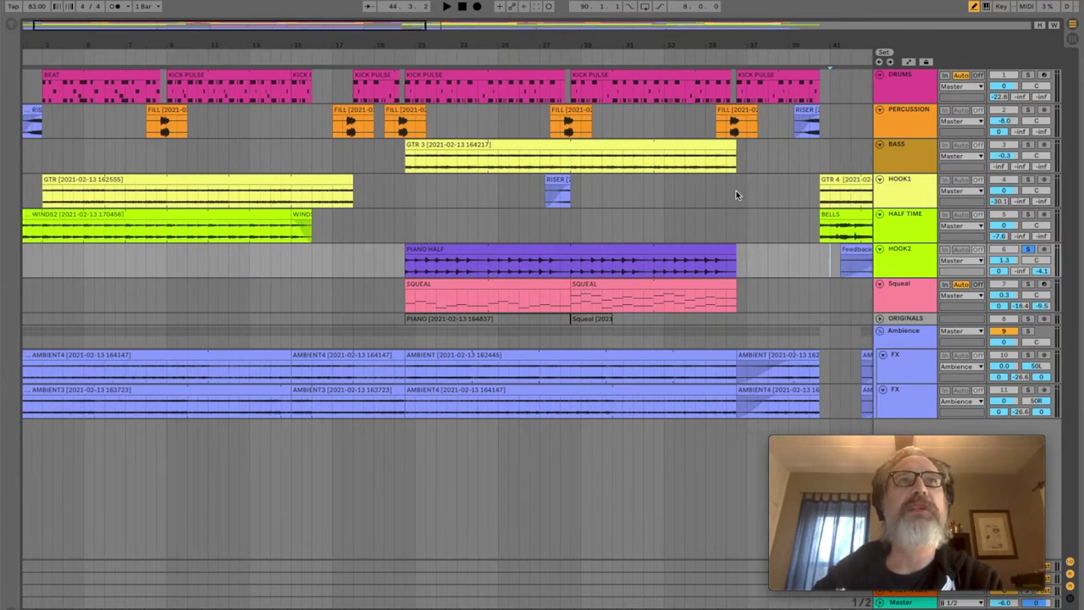
pyautogui.hscroll(10, 736, 191)
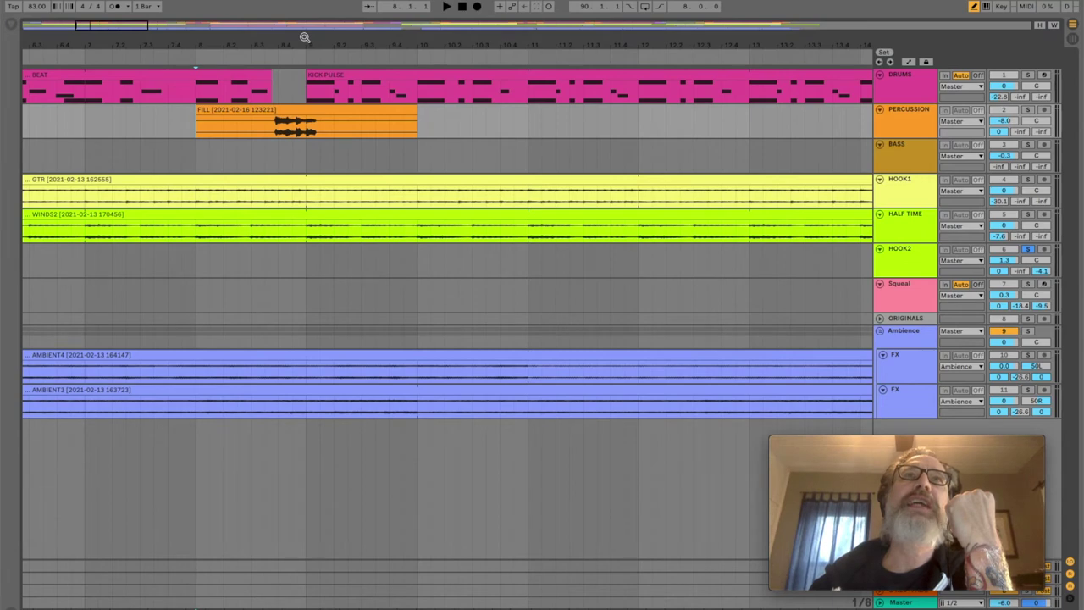
# - Zoom out to bars 1–24 and briefly play from bar 8
pyautogui.moveTo(305, 37); pyautogui.dragTo(305, 16)
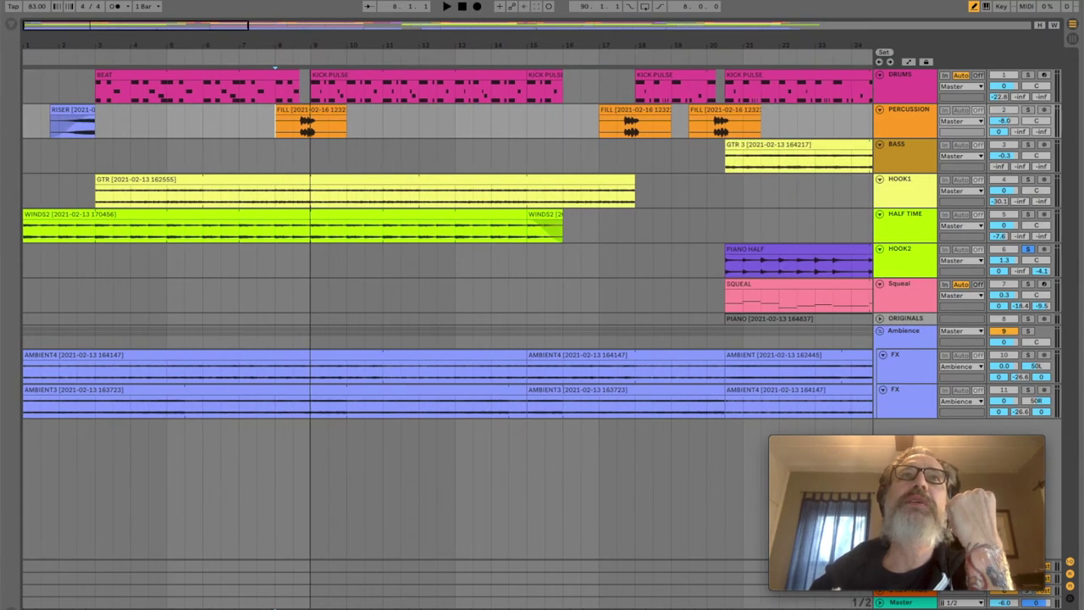
pyautogui.click(295, 153)
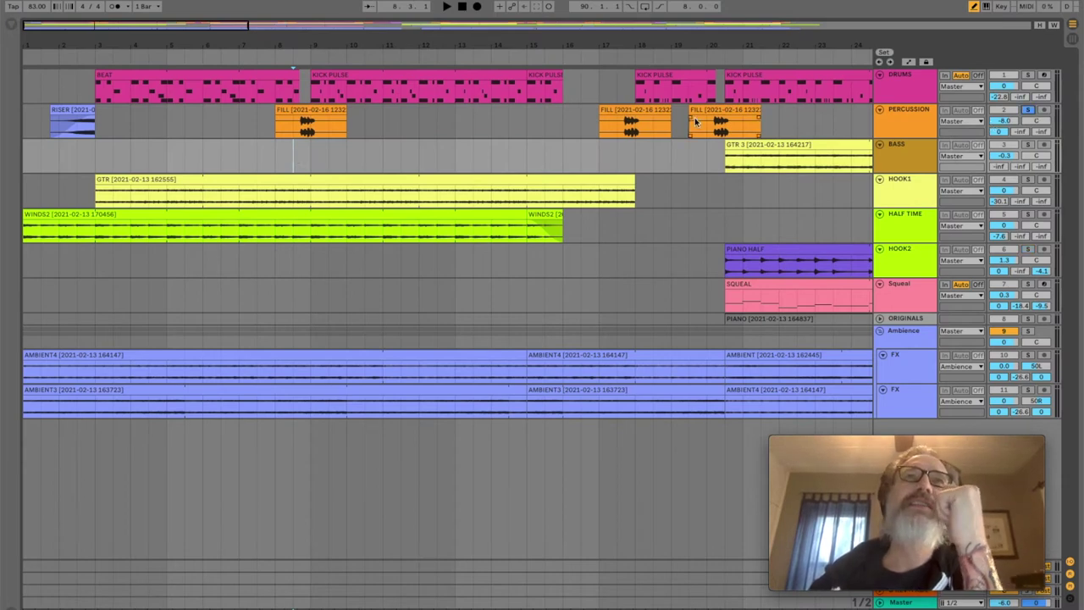
pyautogui.press('space')
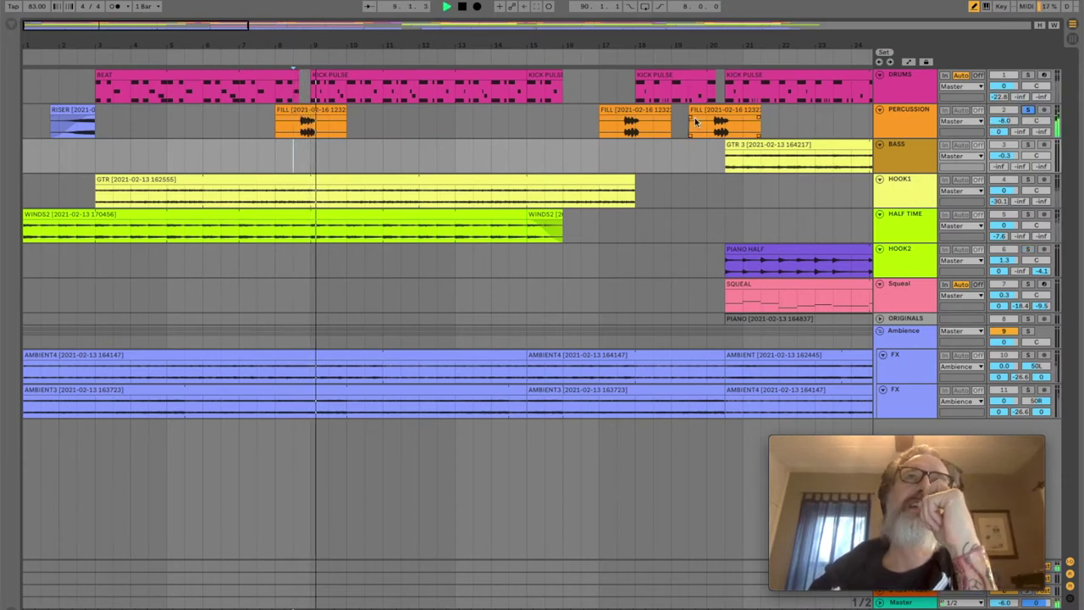
pyautogui.press('space')
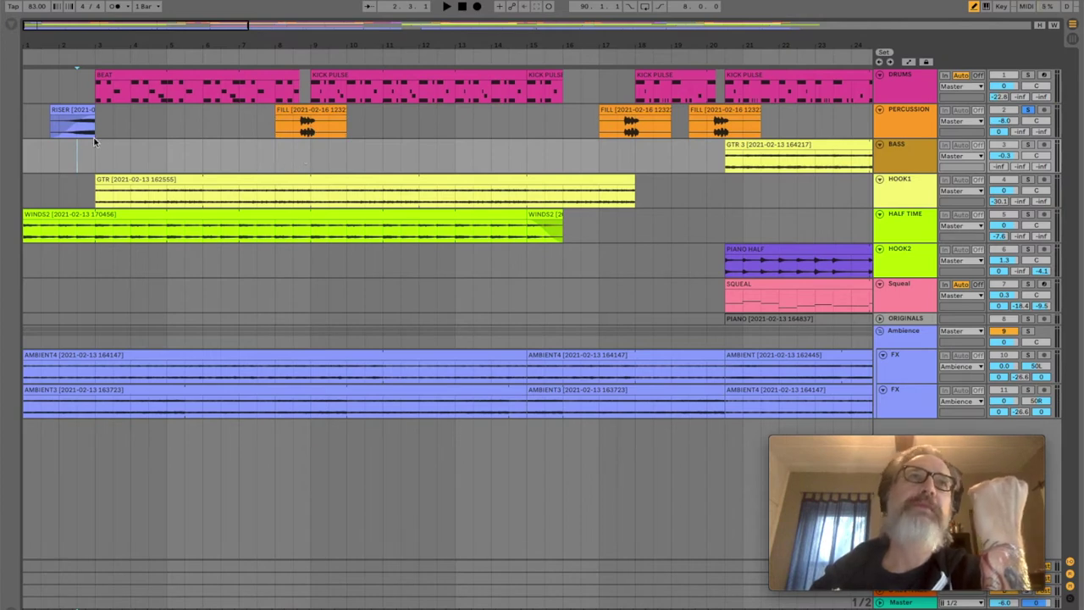
# - Play the intro from bar 2, stopping around bar 6
pyautogui.click(59, 159)
pyautogui.press('space')
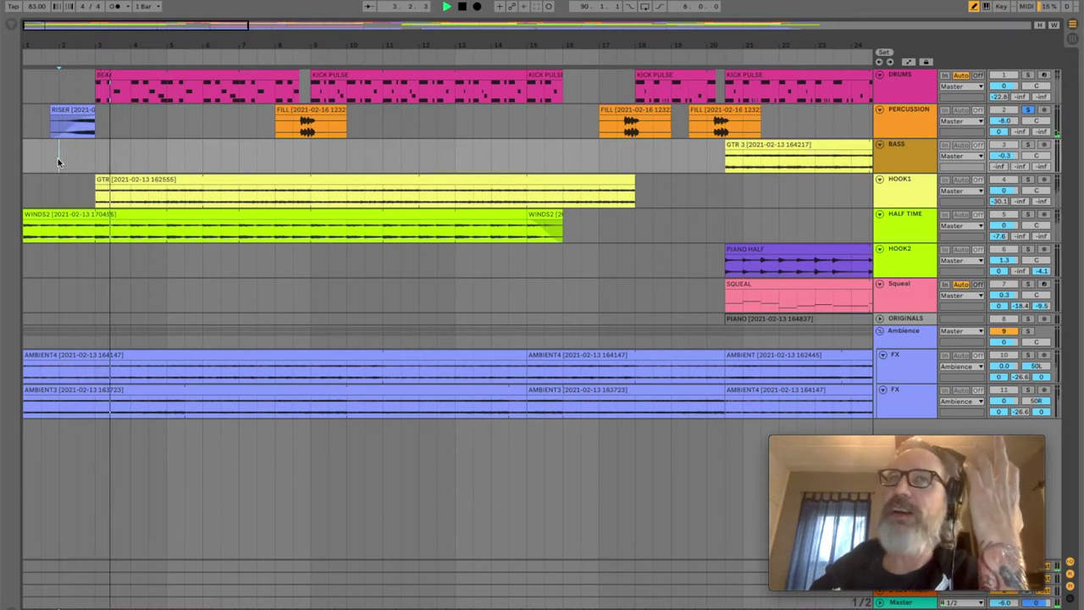
pyautogui.click(202, 152)
pyautogui.press('space')
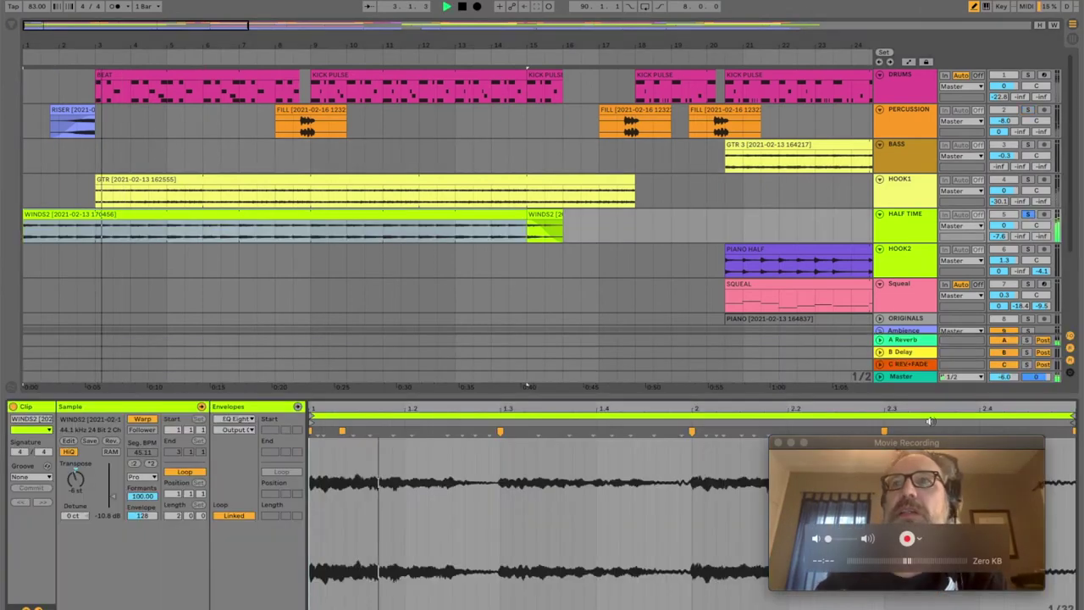
pyautogui.moveTo(958, 445); pyautogui.dragTo(961, 248)
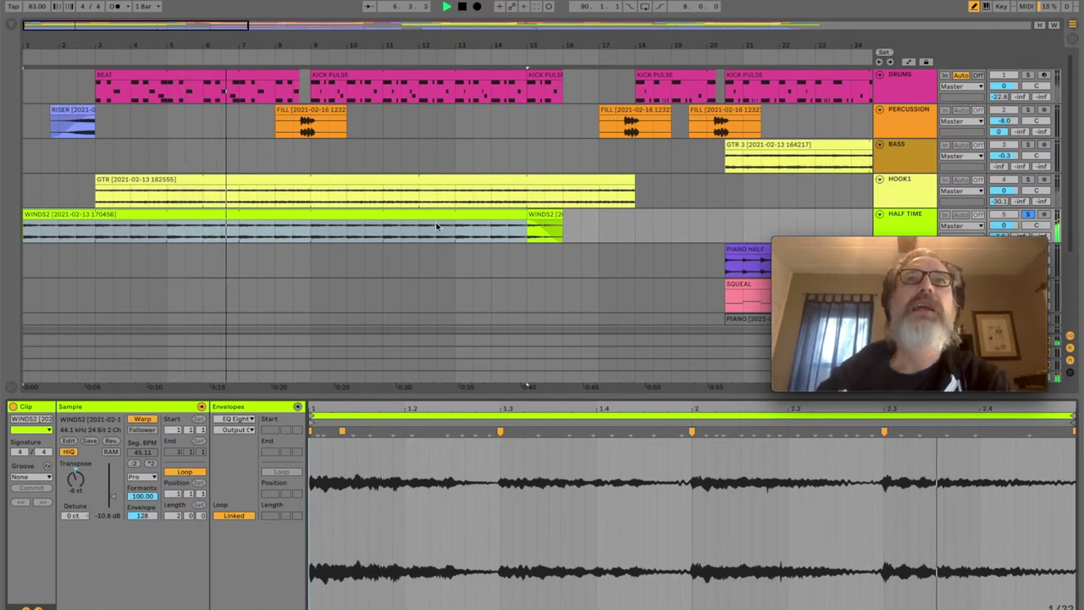
pyautogui.hscroll(1, 437, 227)
pyautogui.hscroll(10, 437, 226)
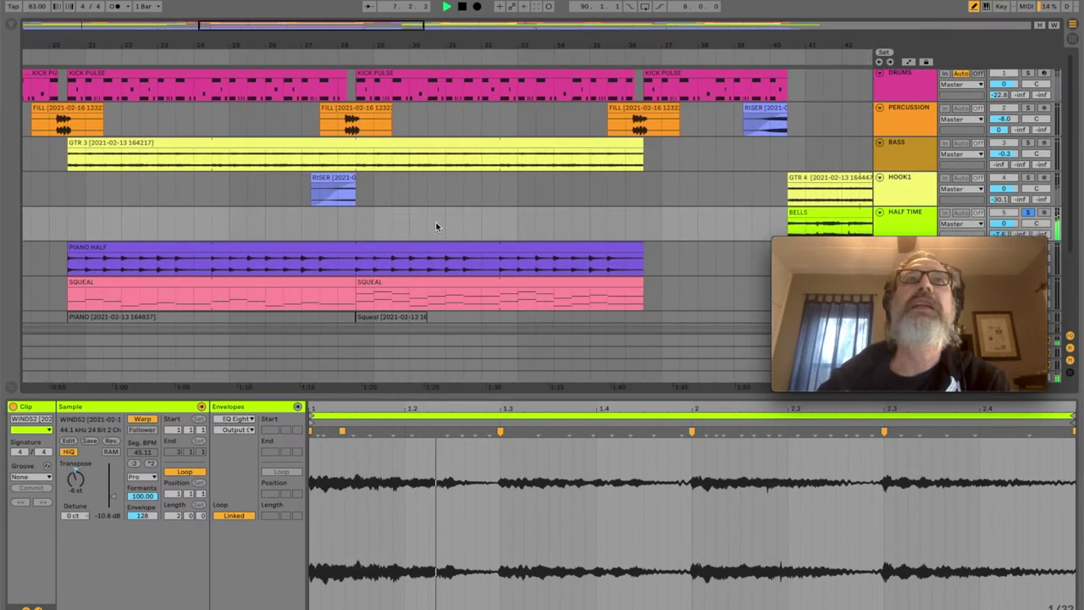
pyautogui.hscroll(9, 435, 225)
# - Play the BELLS clip from bar 40, then show the HALF TIME track's EQ Eight, HalfTime and Utility
pyautogui.hscroll(1, 435, 224)
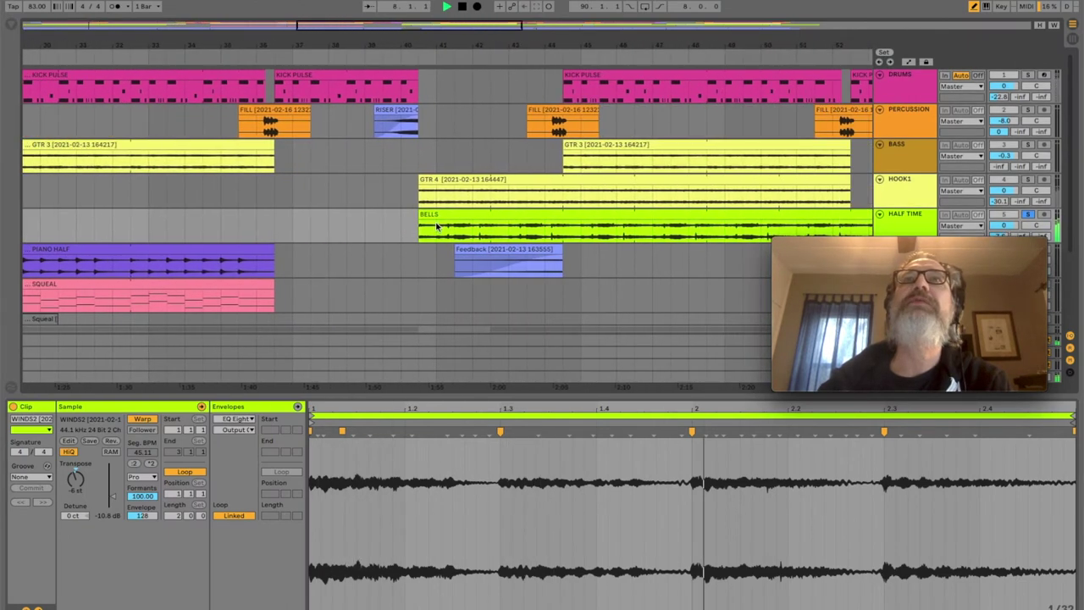
pyautogui.click(419, 233)
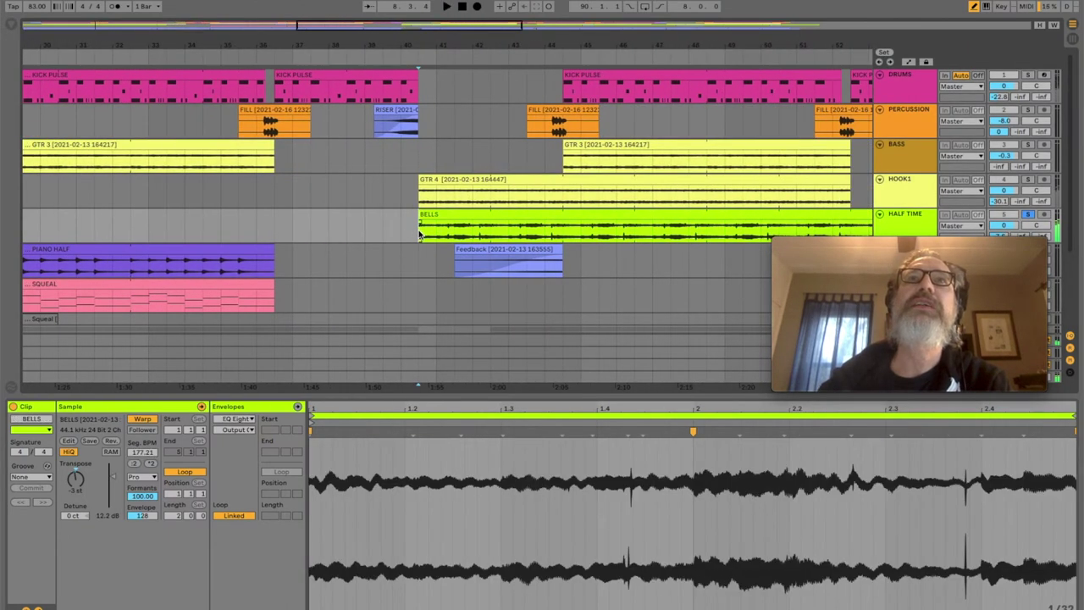
pyautogui.press('space')
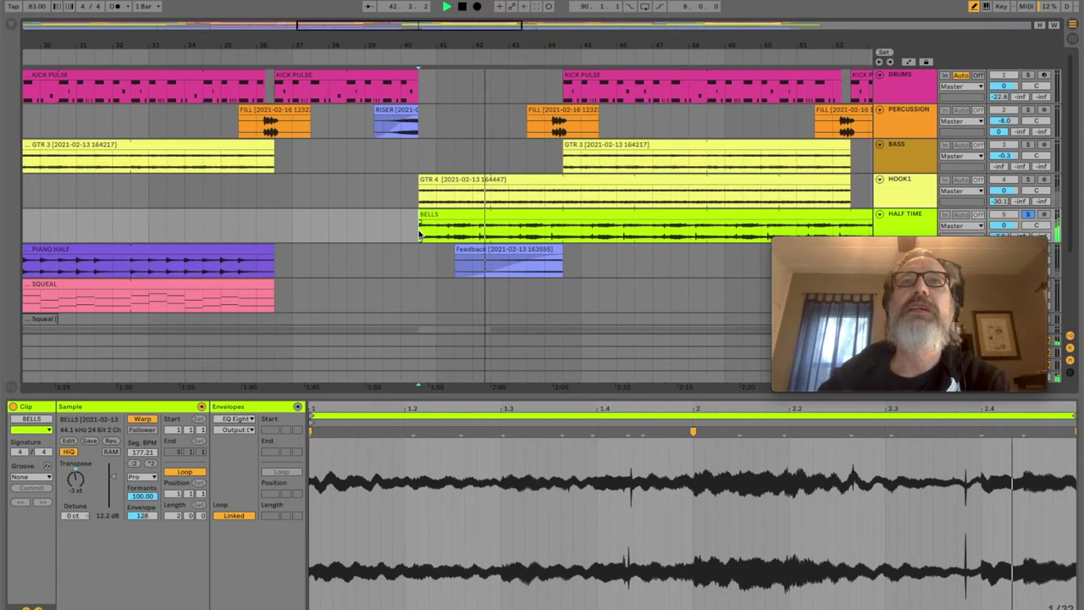
pyautogui.press('space')
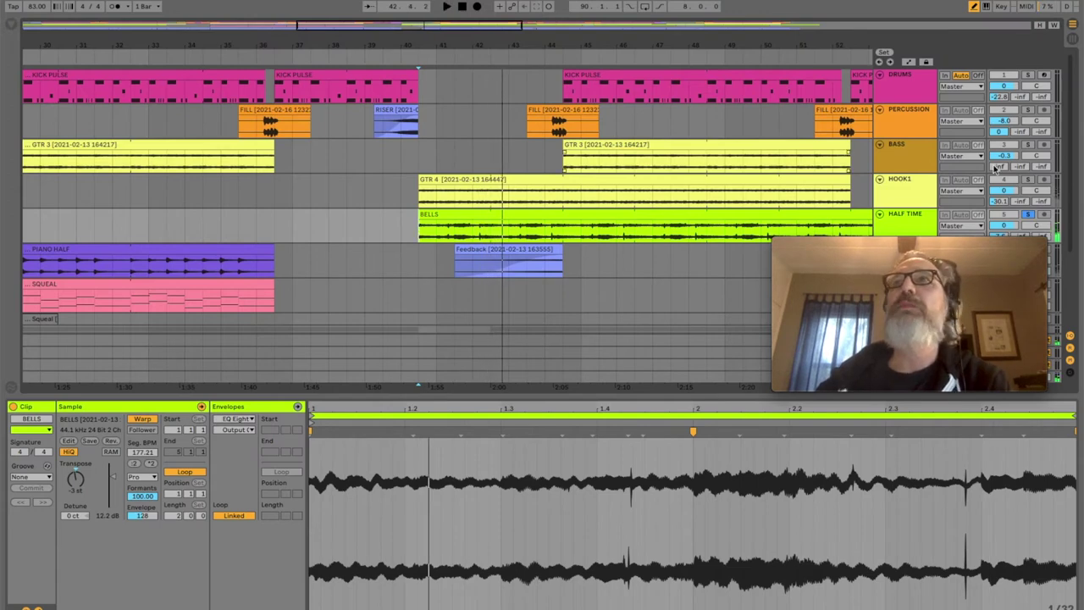
pyautogui.click(901, 231)
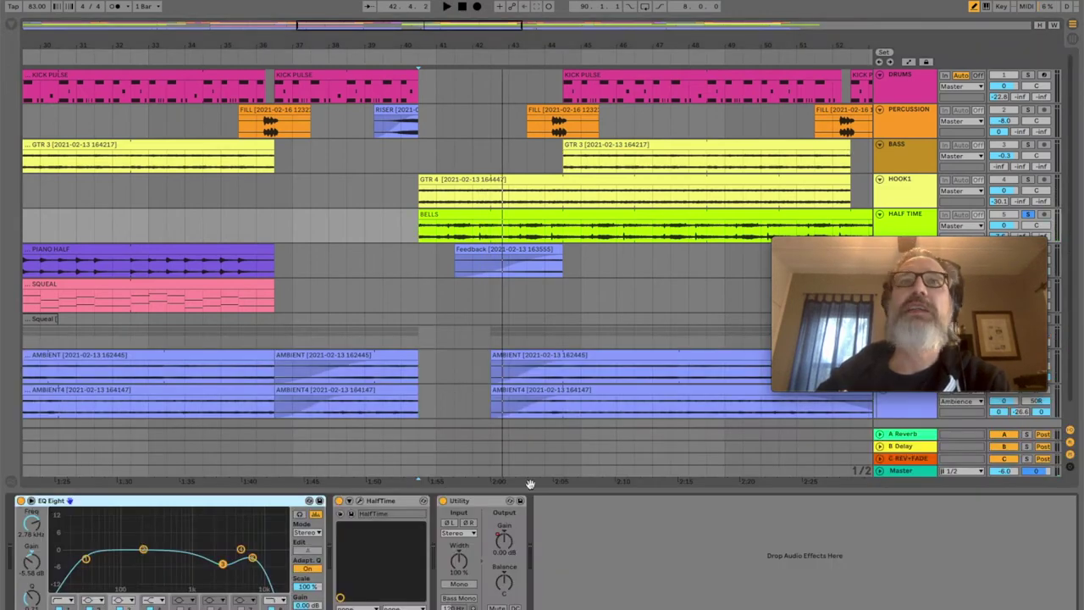
pyautogui.click(360, 501)
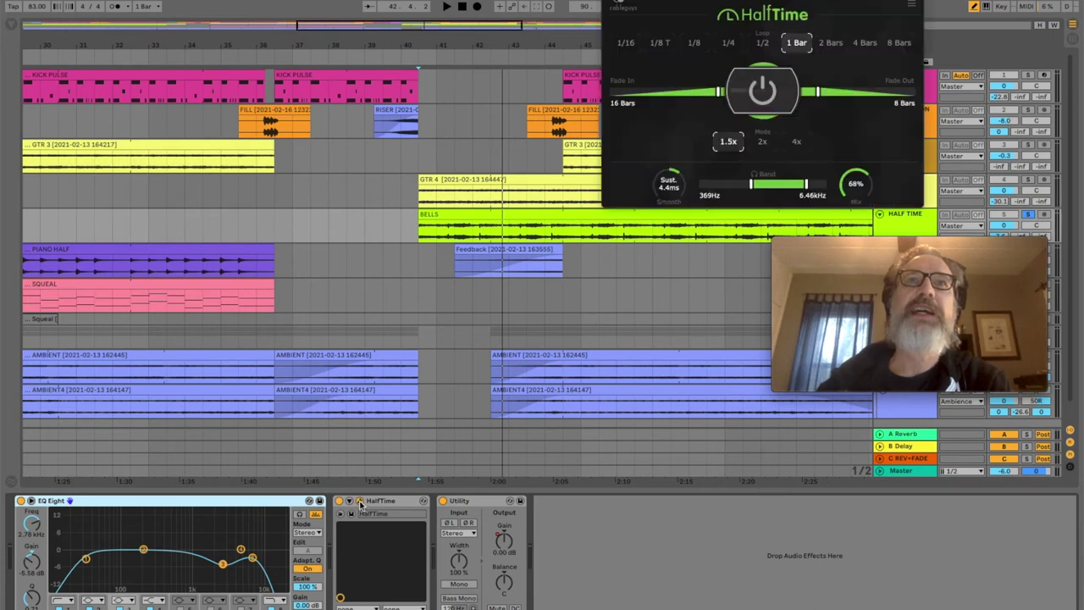
pyautogui.moveTo(696, 2); pyautogui.dragTo(509, 317)
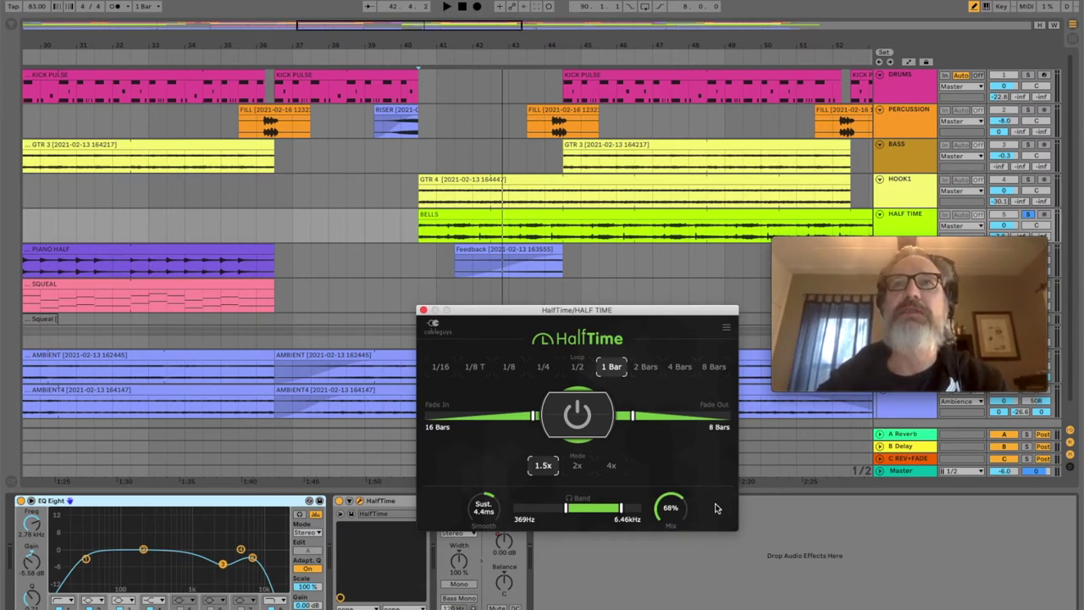
pyautogui.click(419, 236)
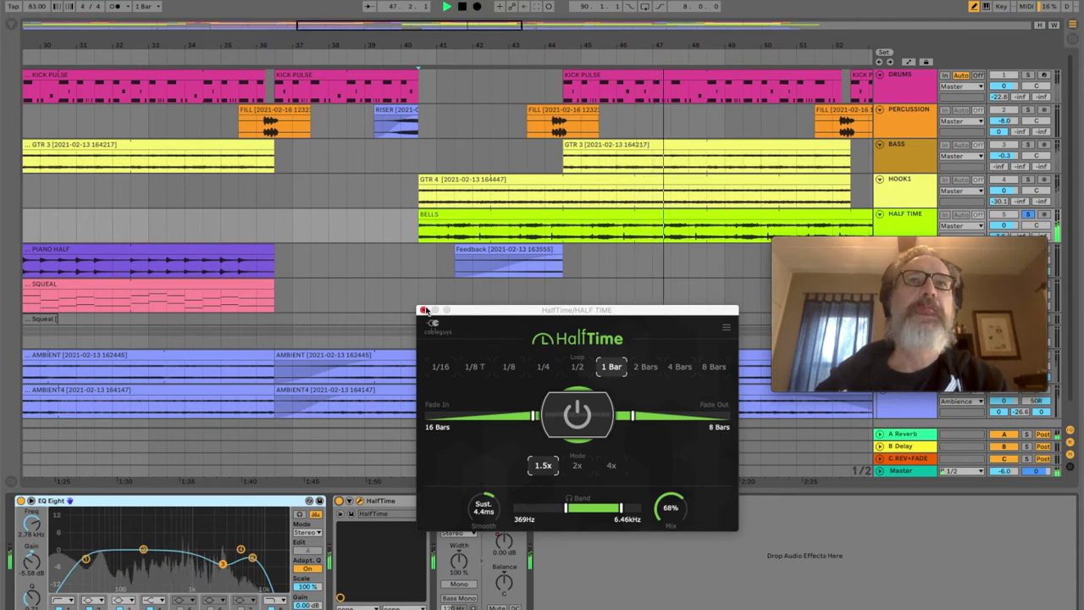
pyautogui.click(423, 311)
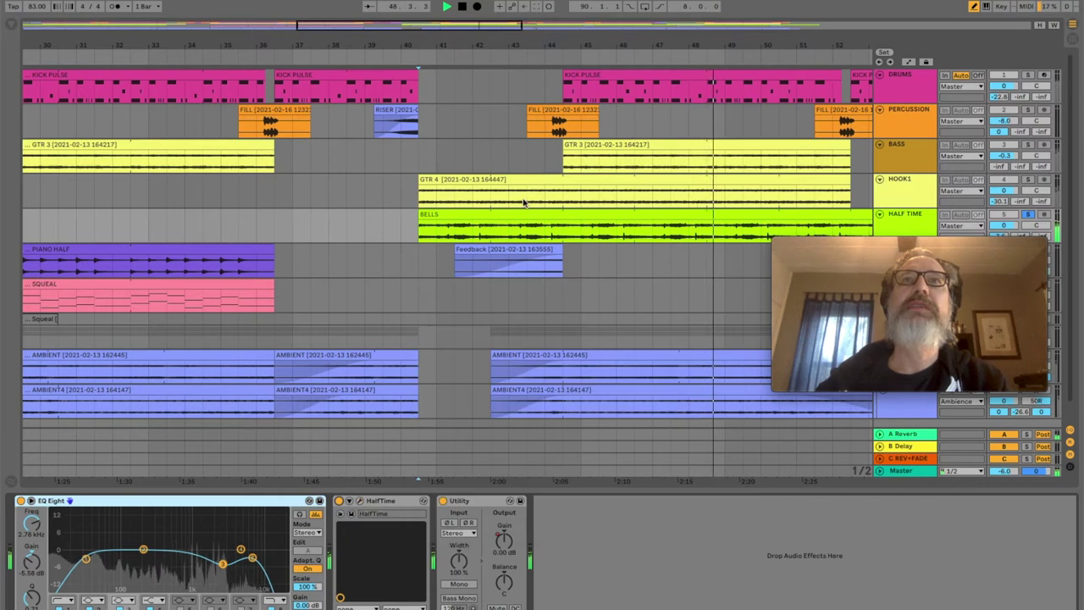
# - Show the BELLS, then WINDS2 (-6 st) sample settings, and play the song from bar 1
pyautogui.doubleClick(524, 227)
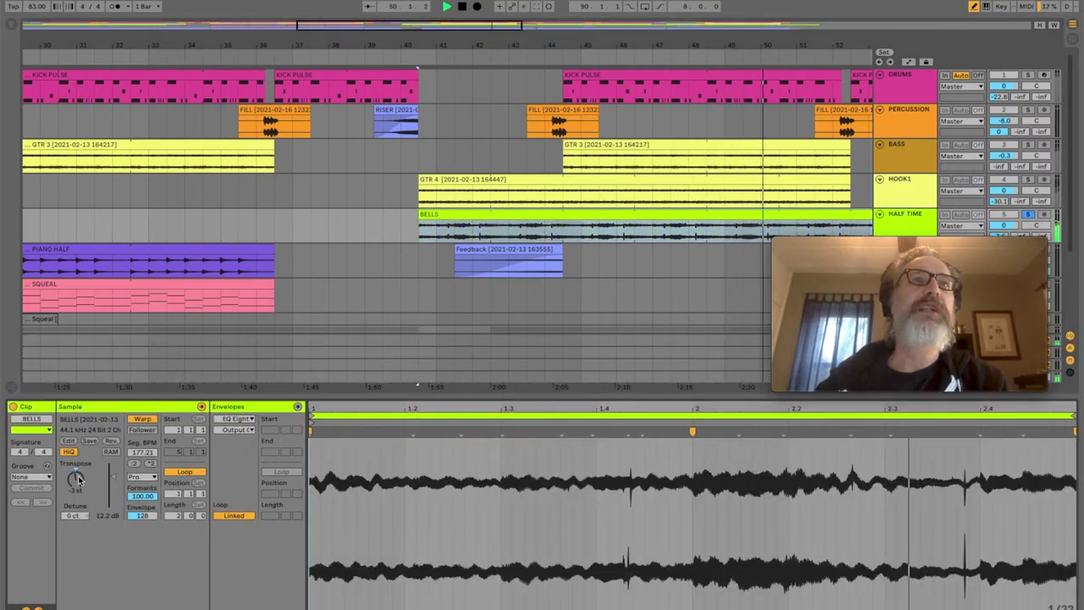
pyautogui.hscroll(-15, 322, 337)
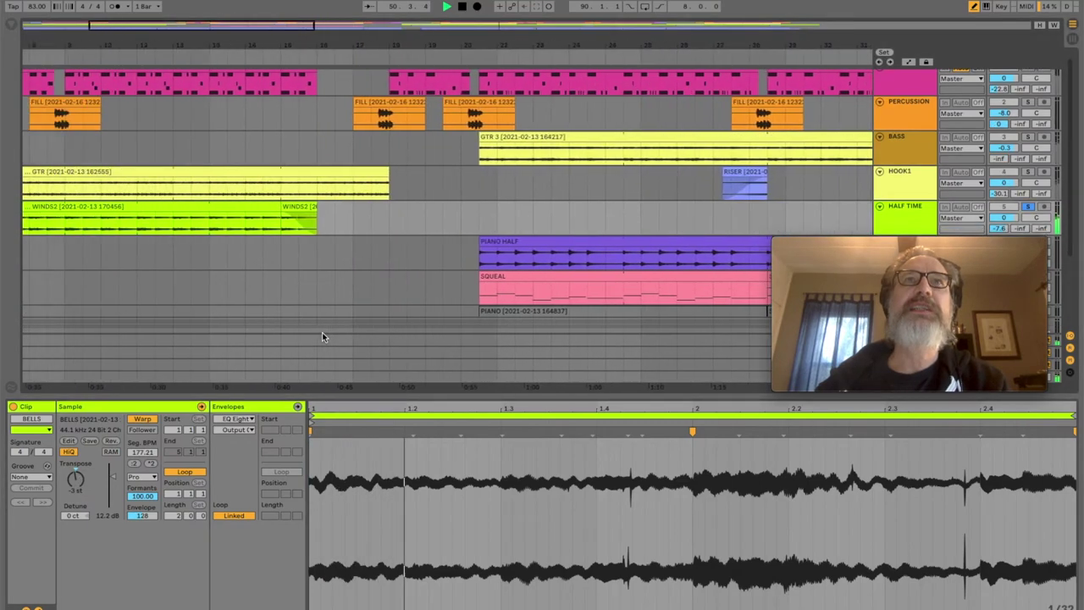
pyautogui.click(220, 209)
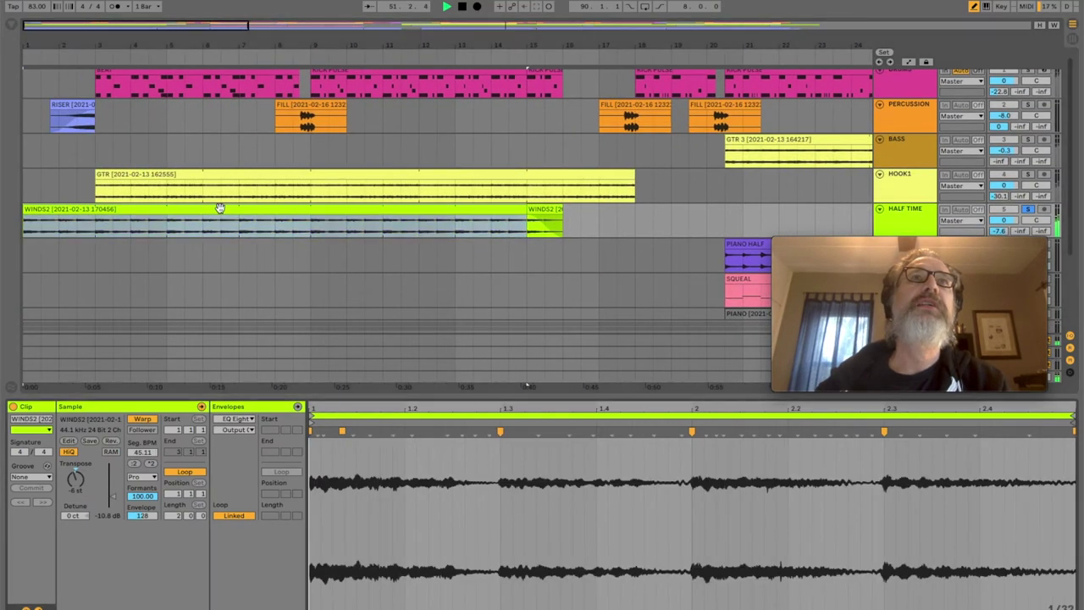
pyautogui.press('space')
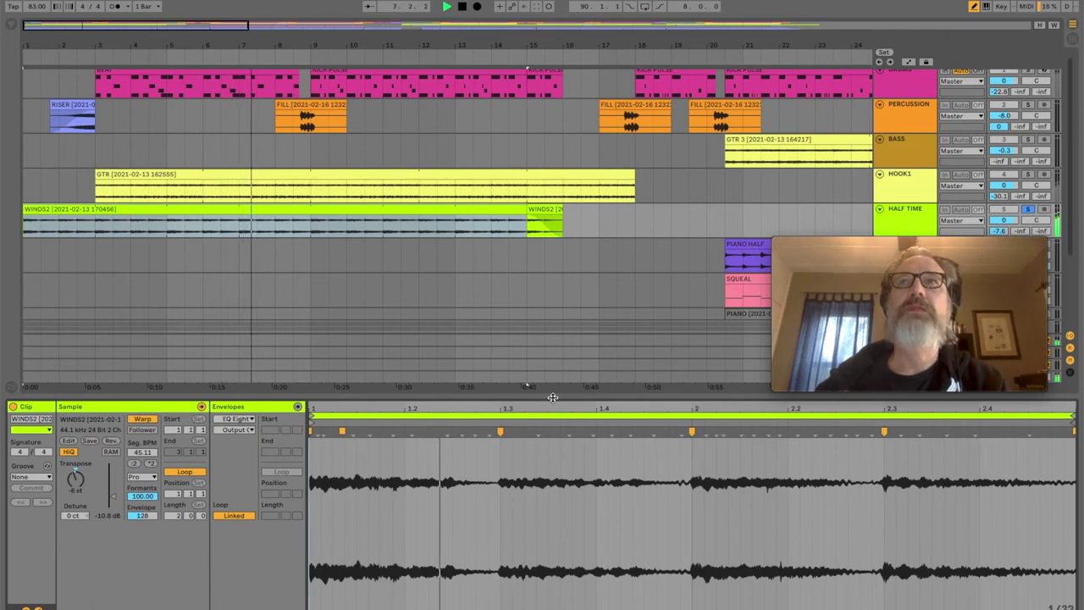
# - Hide clip details, play from bar 3, and show HOOK1's effect chain and the GTR clip's sample settings
pyautogui.moveTo(546, 397); pyautogui.dragTo(547, 603)
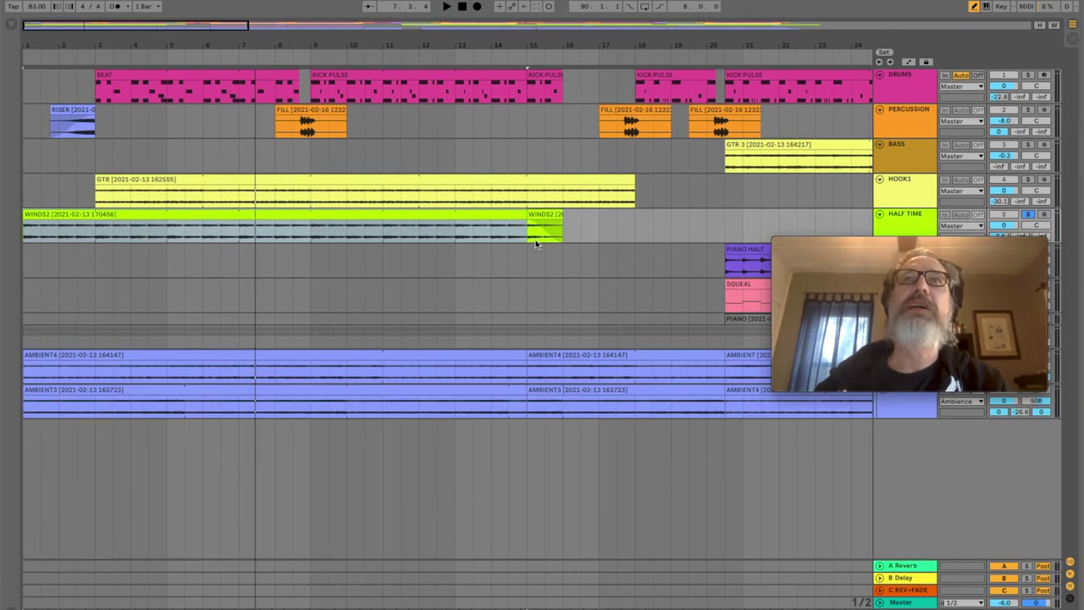
pyautogui.click(96, 200)
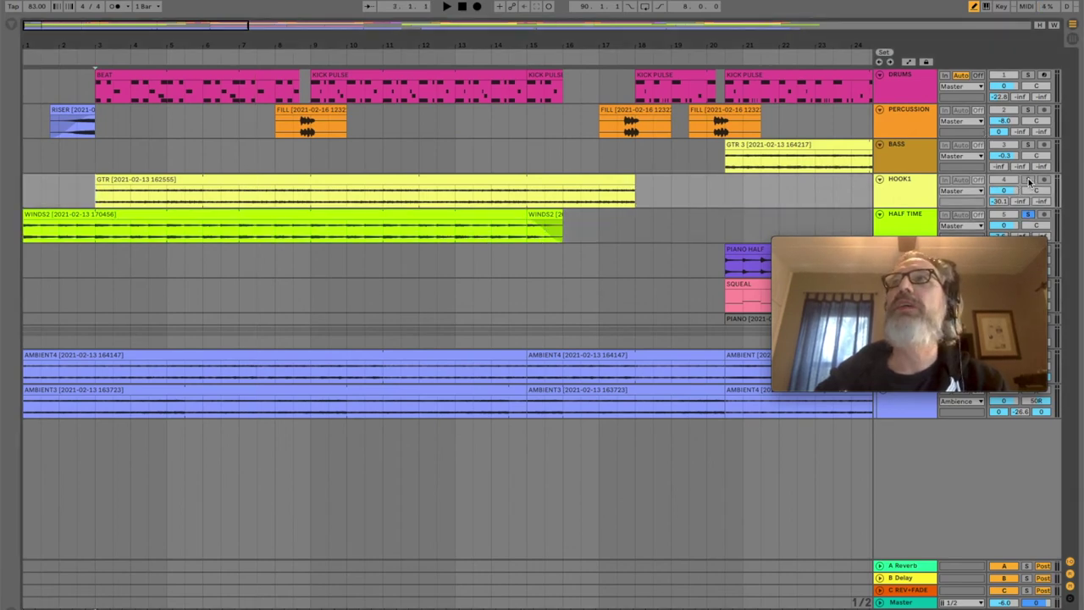
pyautogui.press('space')
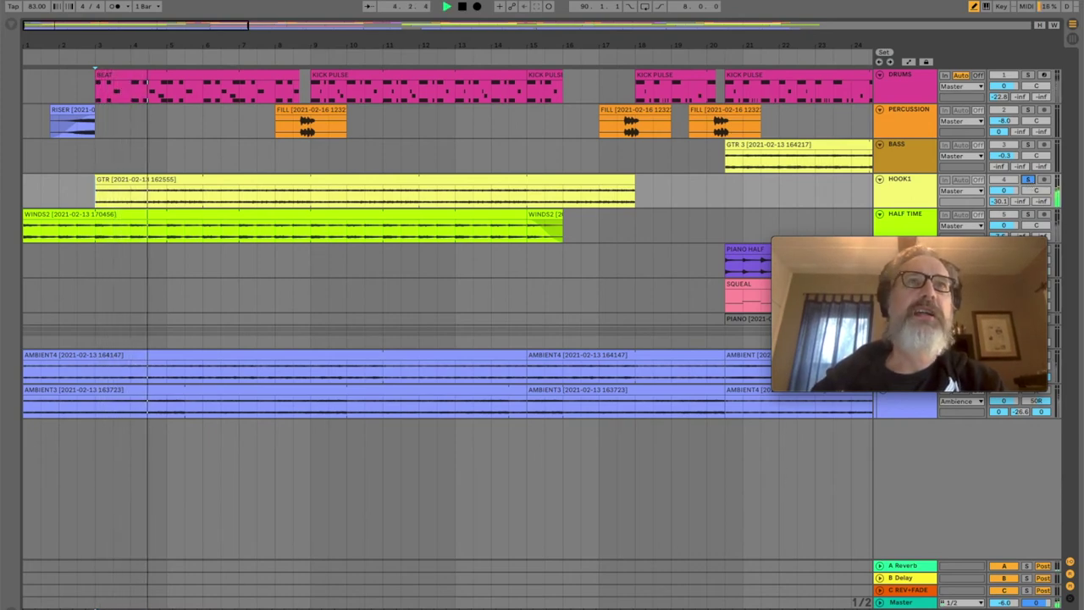
pyautogui.doubleClick(899, 198)
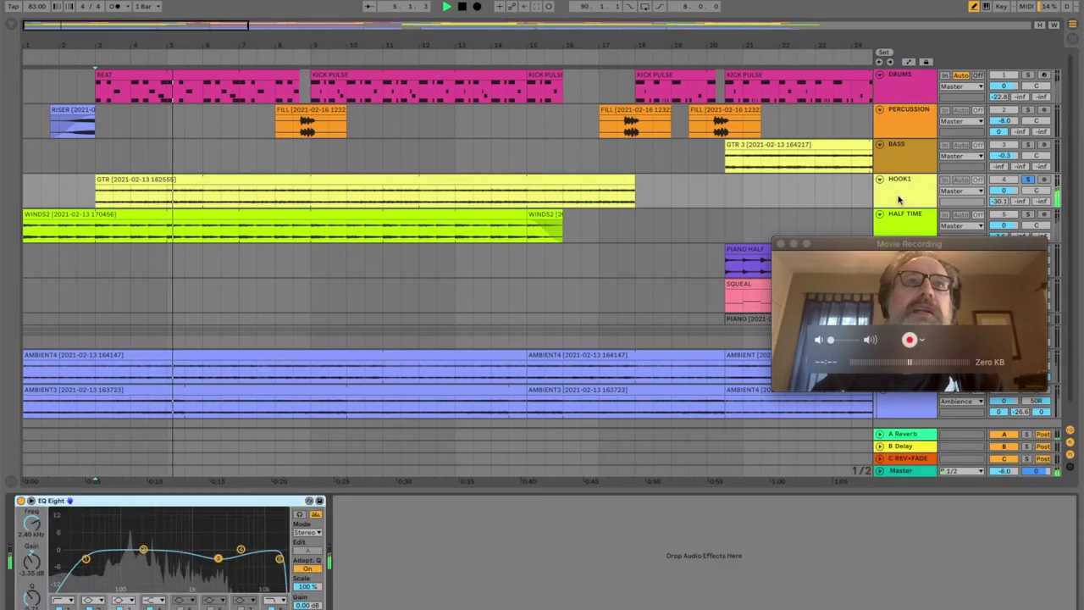
pyautogui.click(484, 183)
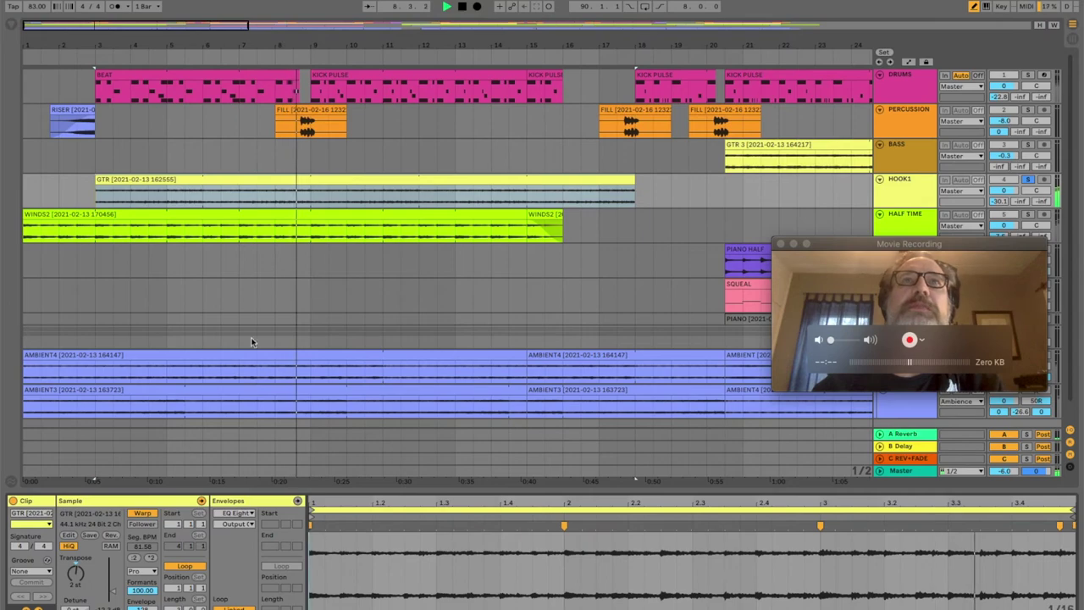
# - Stop playback, scroll to the later section, and show the GTR 4 clip's waveform details
pyautogui.press('space')
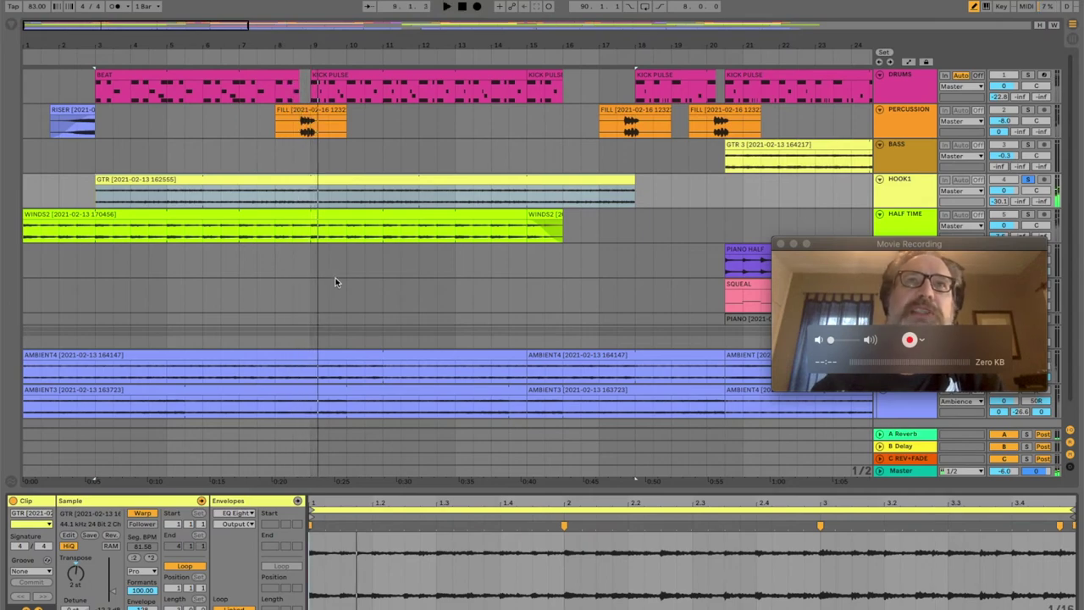
pyautogui.hscroll(15, 335, 282)
pyautogui.hscroll(15, 336, 281)
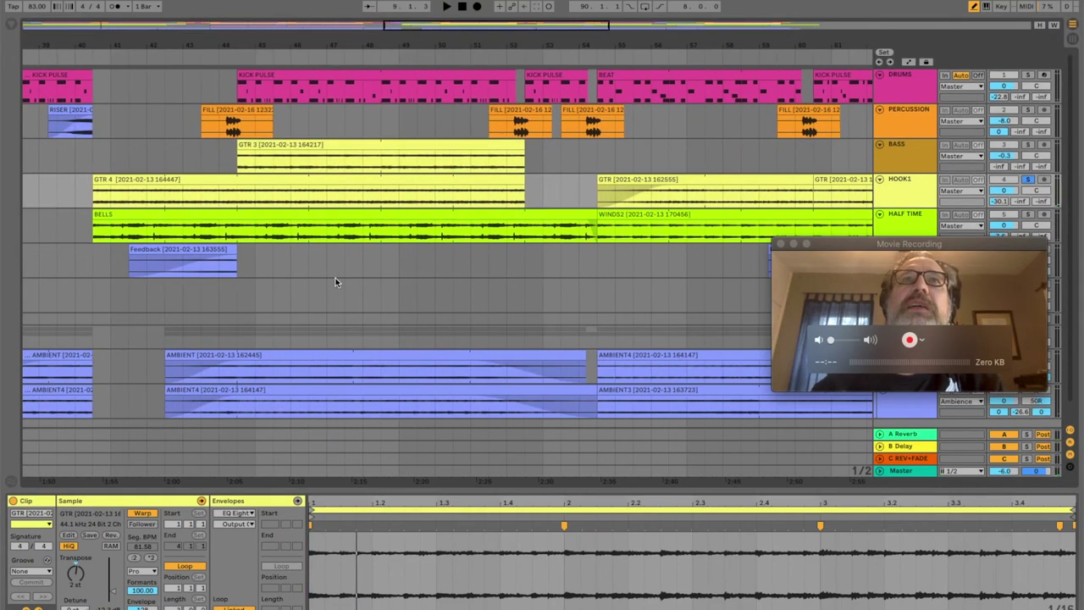
pyautogui.click(94, 196)
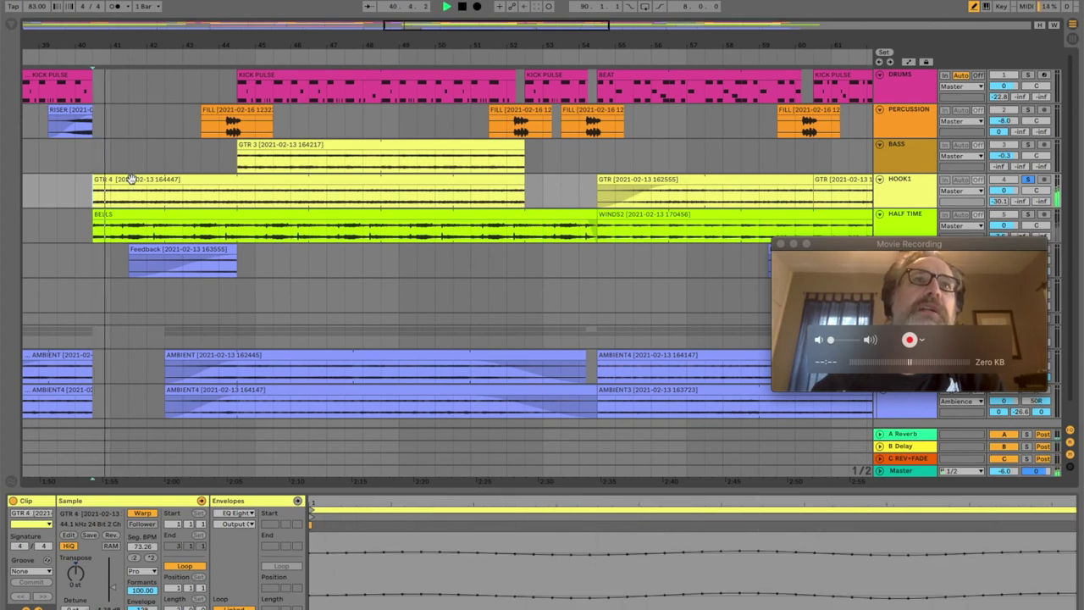
pyautogui.click(129, 179)
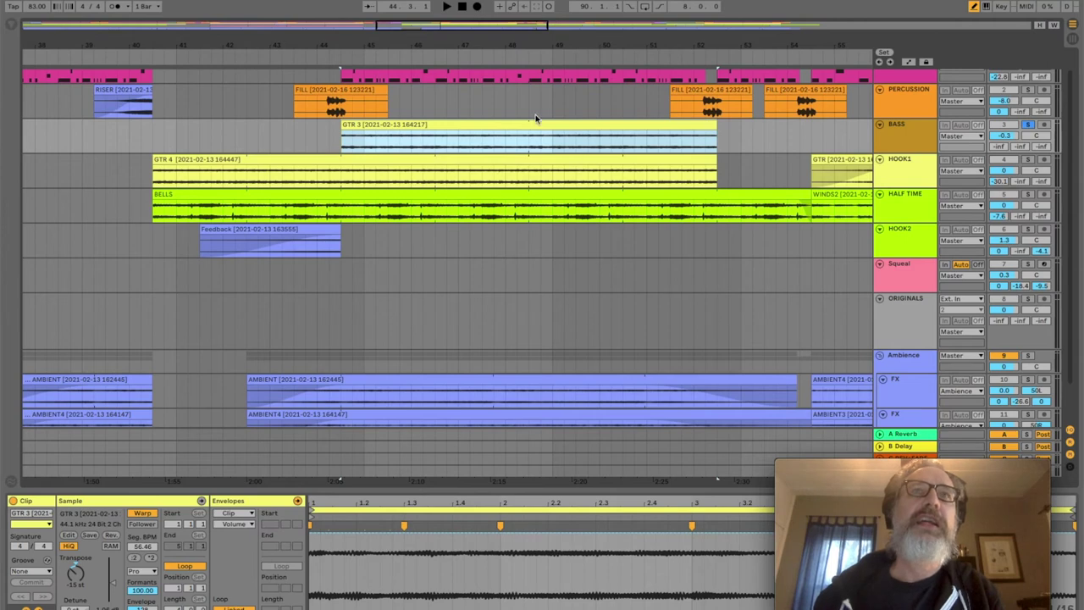
# - Play the GTR 3 clip and check its transposition envelope, pitched down -15 semitones
pyautogui.click(487, 127)
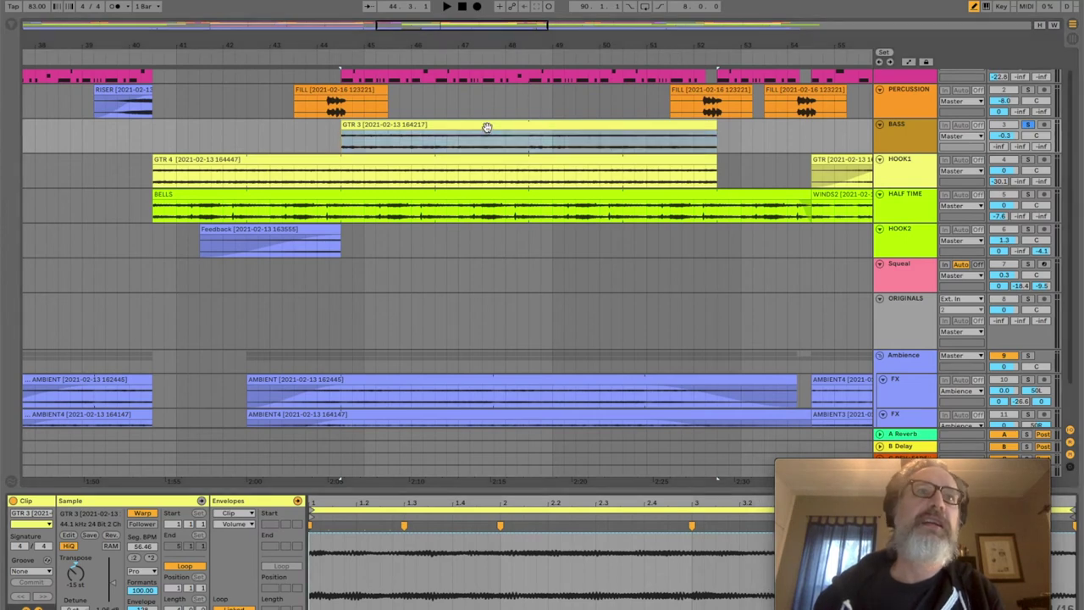
pyautogui.click(76, 569)
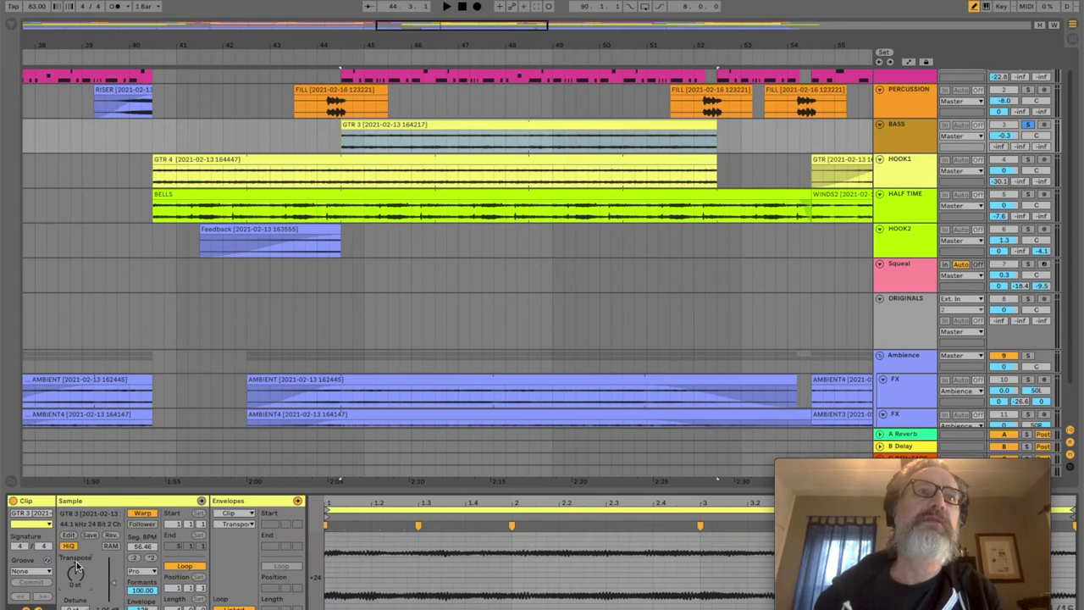
pyautogui.click(342, 148)
pyautogui.press('space')
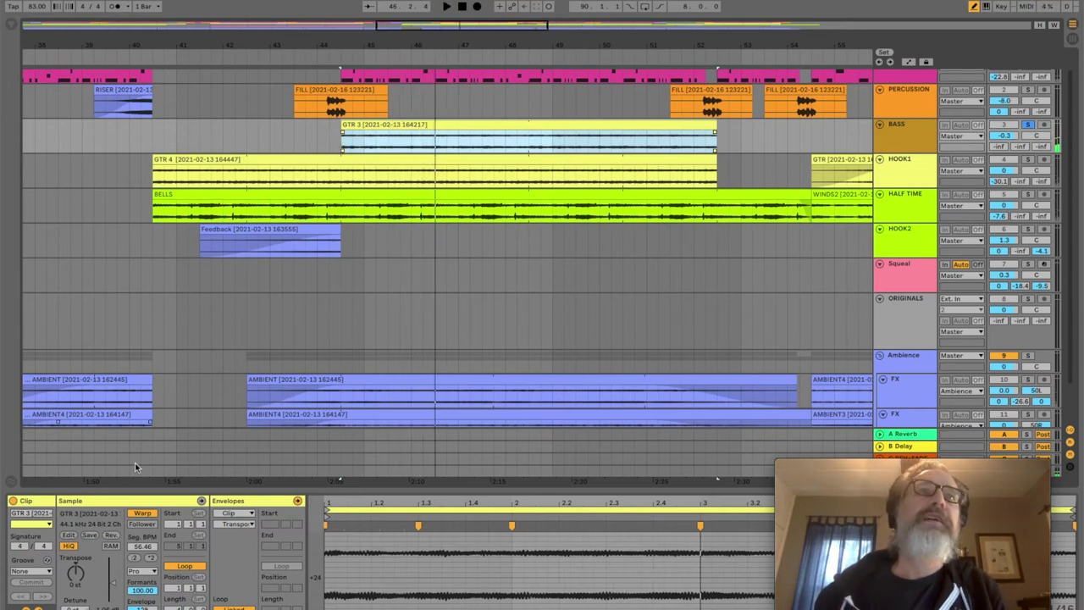
pyautogui.click(74, 570)
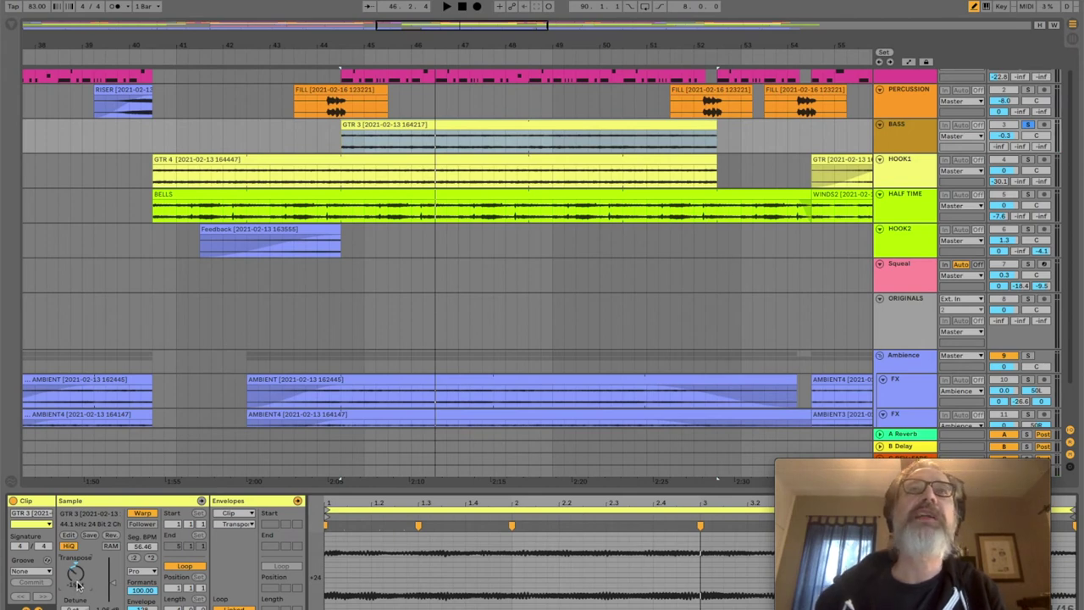
pyautogui.press('space')
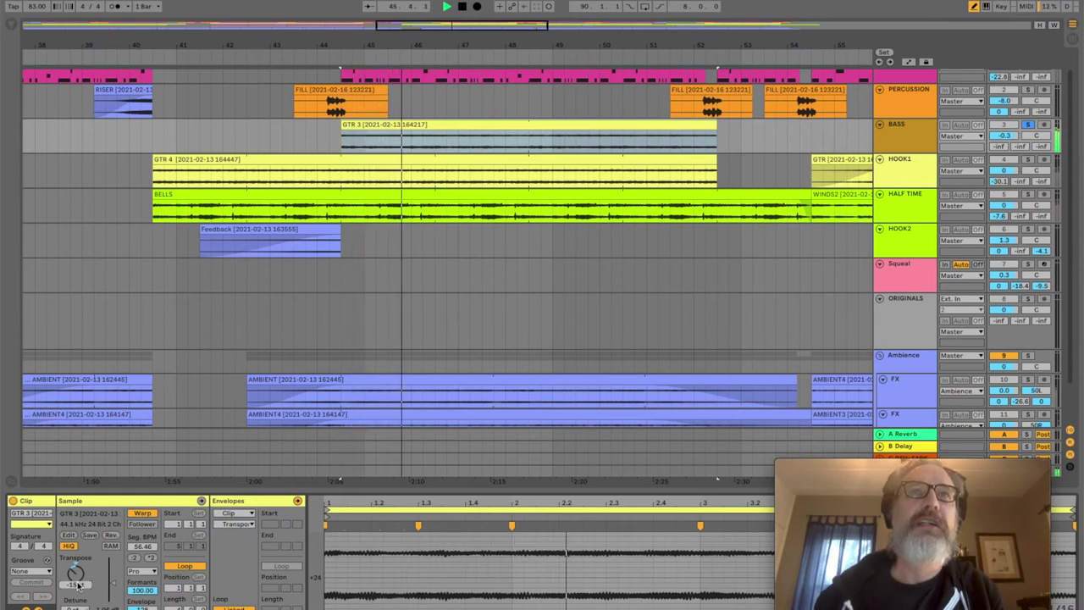
# - Show the BASS track's EQ Eight and Gentle Squeeze devices, placing the play position inside GTR 3
pyautogui.click(889, 146)
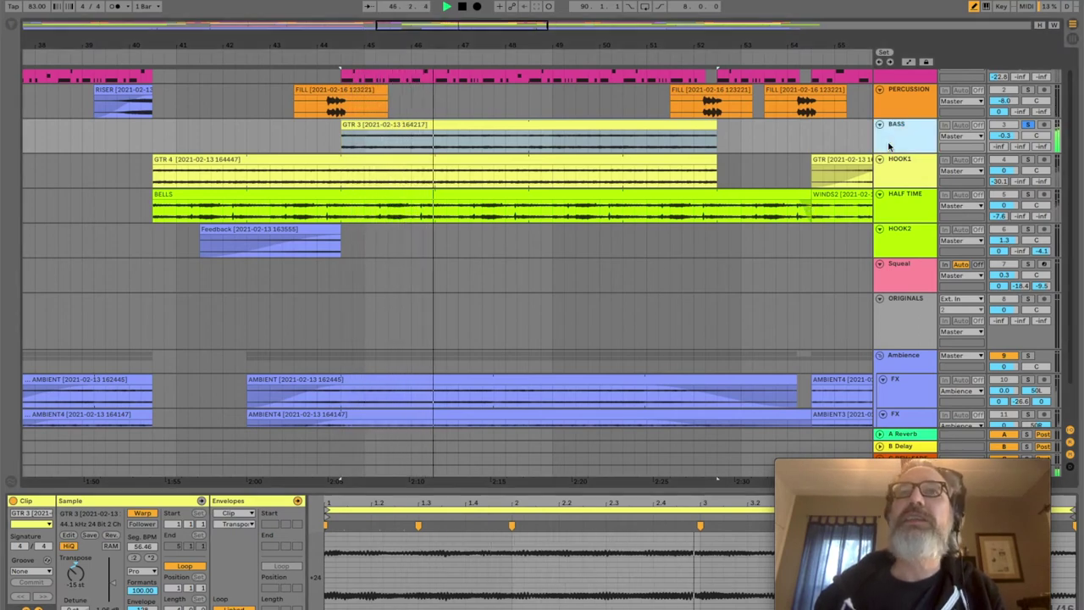
pyautogui.click(889, 146)
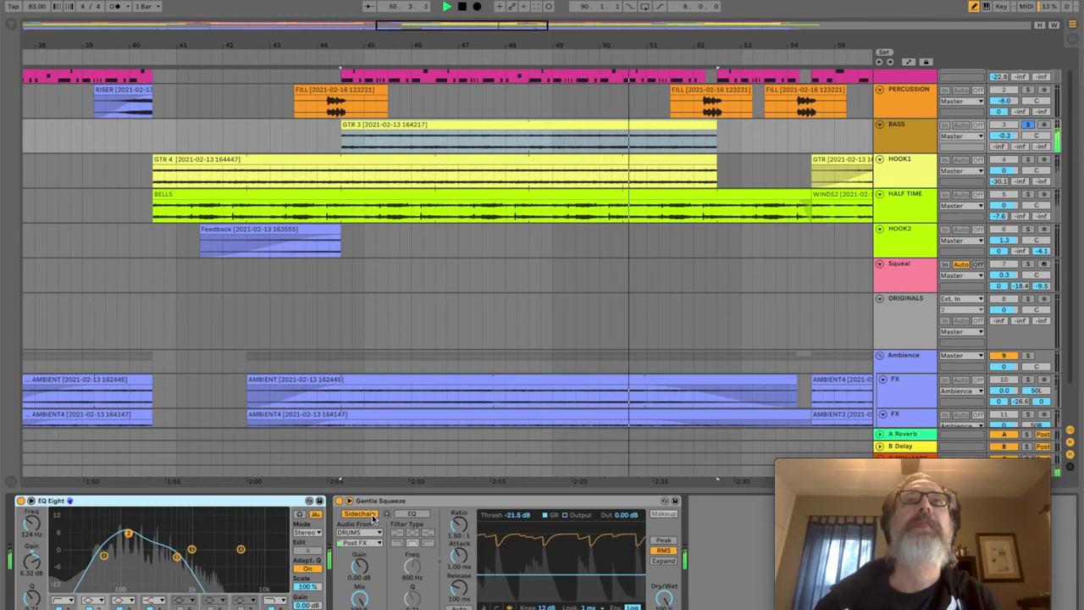
pyautogui.click(342, 145)
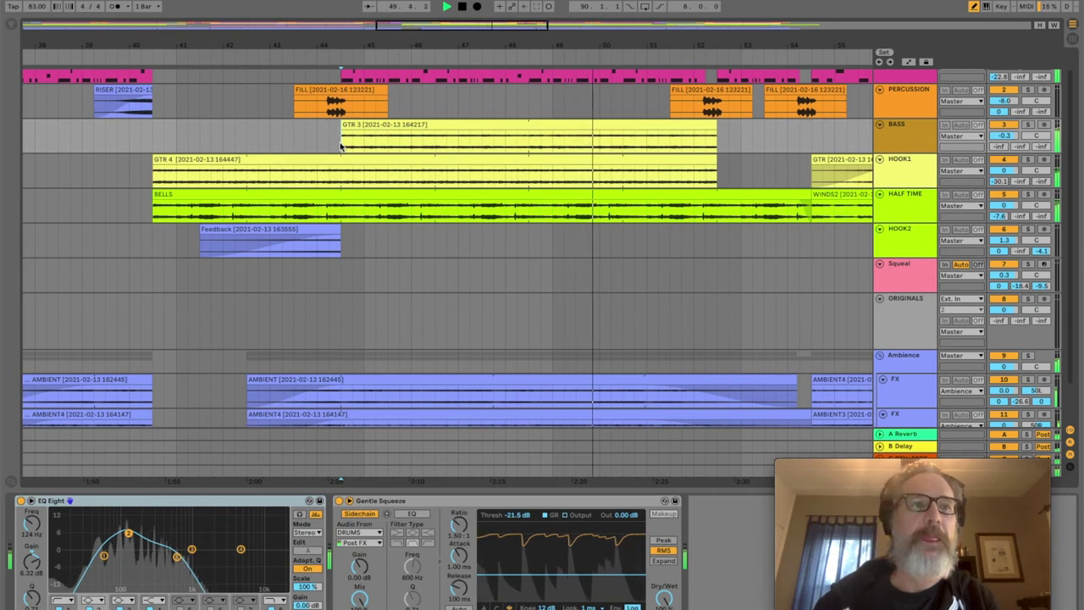
pyautogui.hscroll(2, 462, 278)
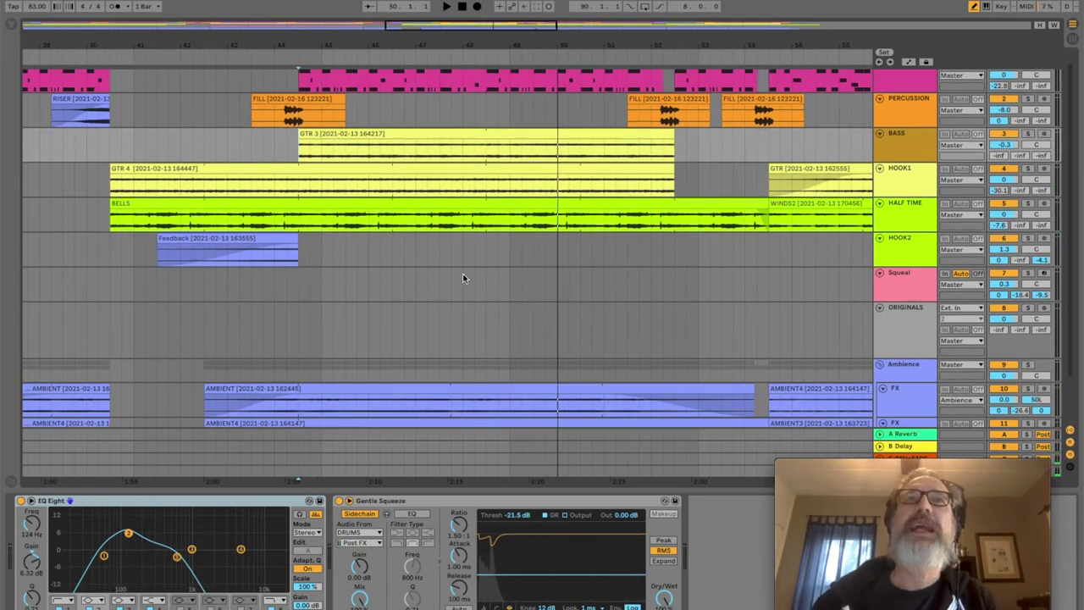
# - Reactivate the original PIANO clip and play the arrangement from bar 20
pyautogui.hscroll(-15, 463, 278)
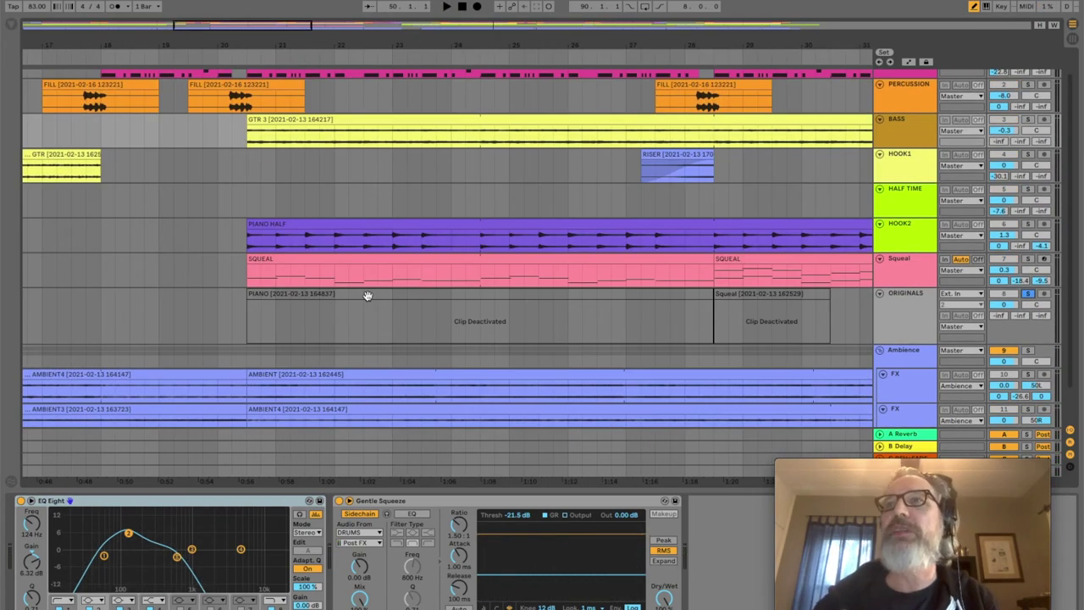
pyautogui.click(368, 295)
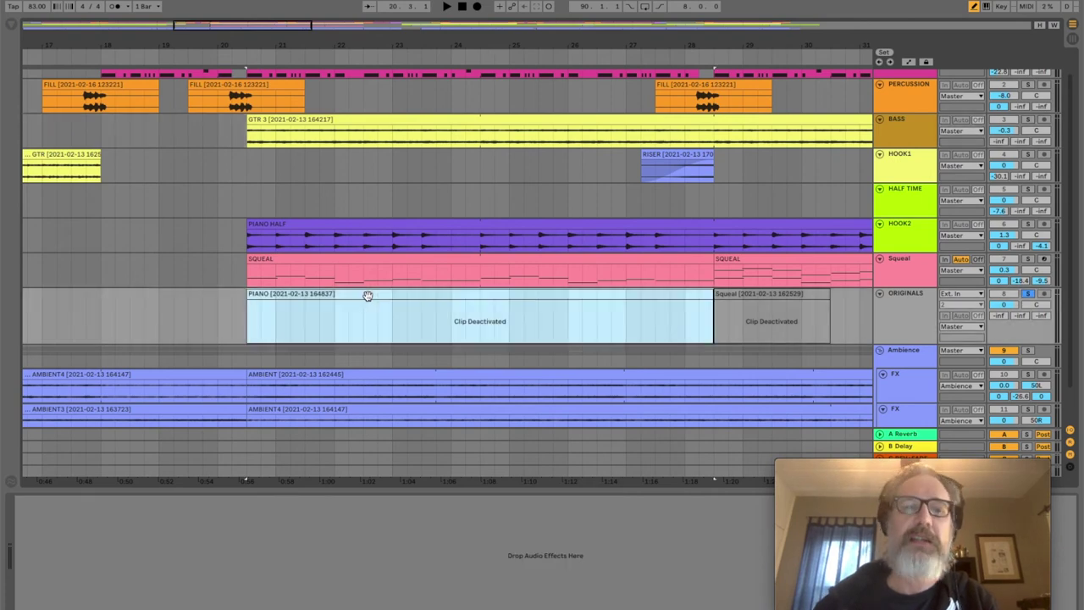
pyautogui.press('0')
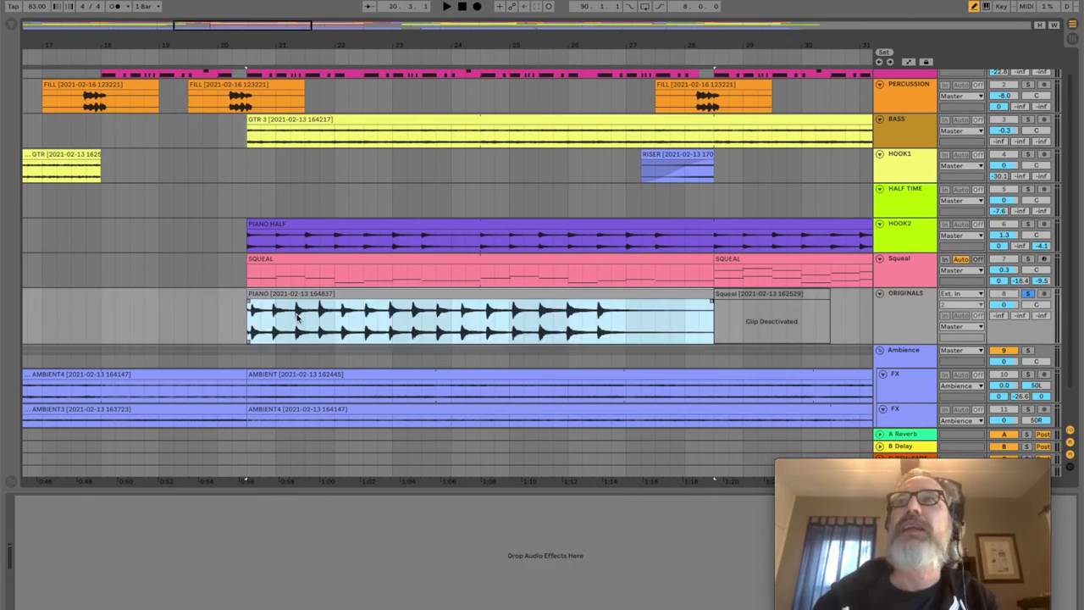
pyautogui.click(248, 329)
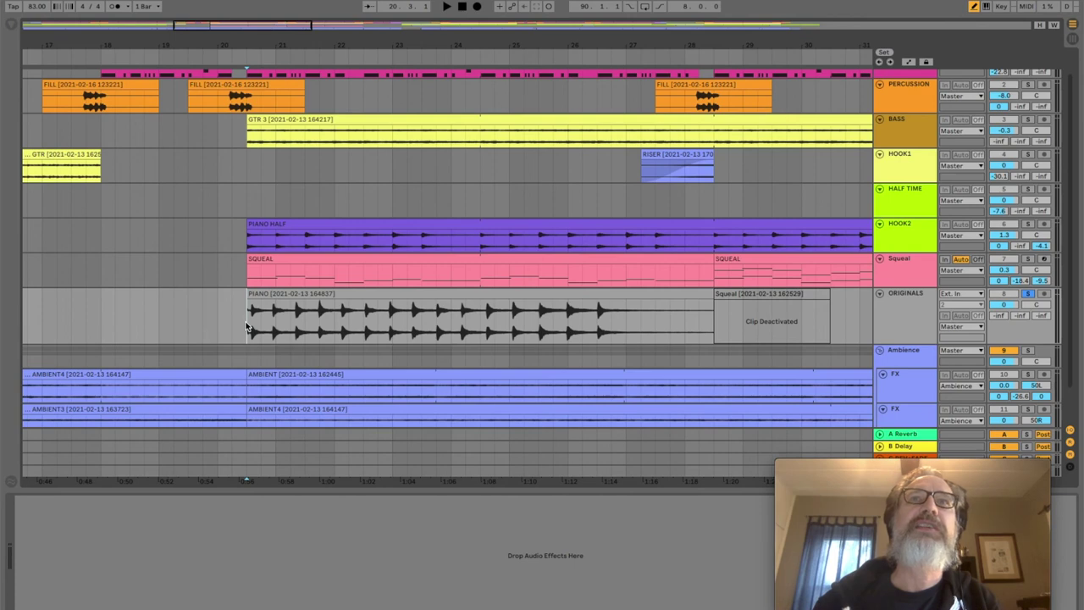
pyautogui.press('space')
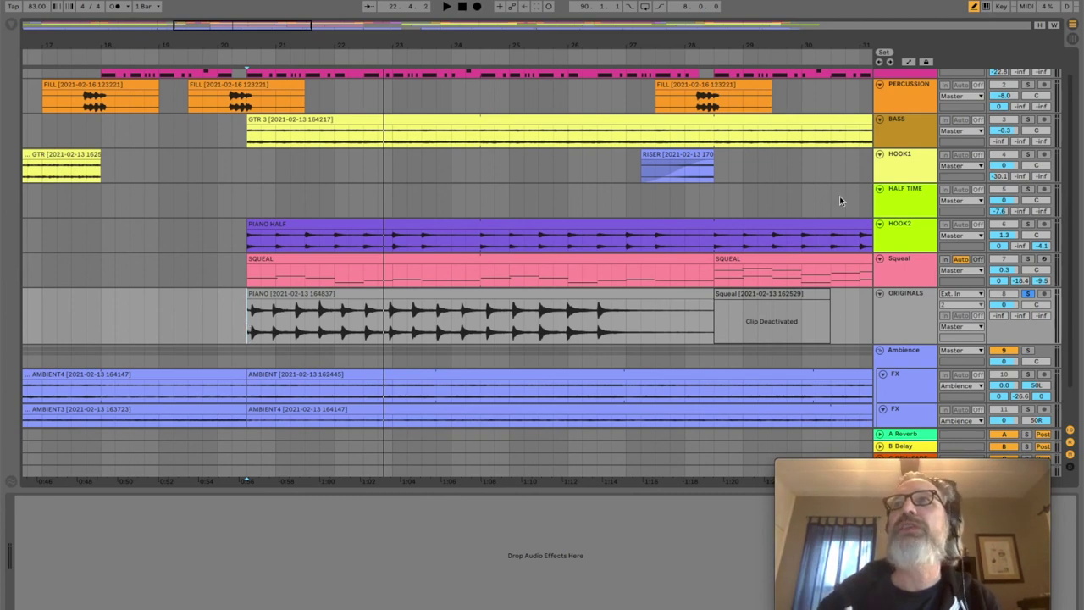
# - Show HOOK2's EQ Eight, play PIANO HALF, then deactivate the original PIANO clip again
pyautogui.click(248, 245)
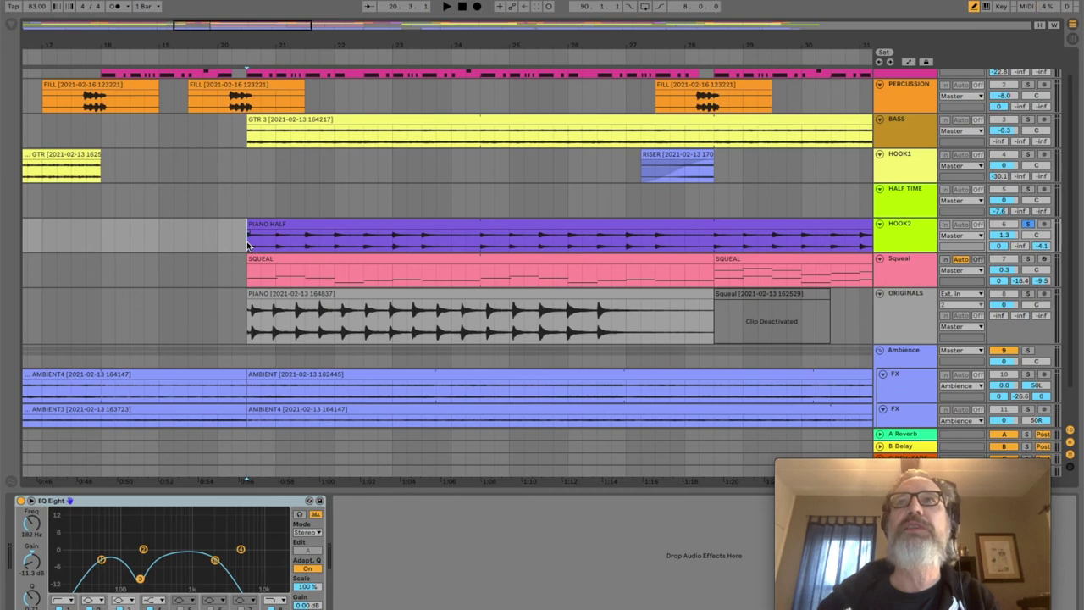
pyautogui.press('space')
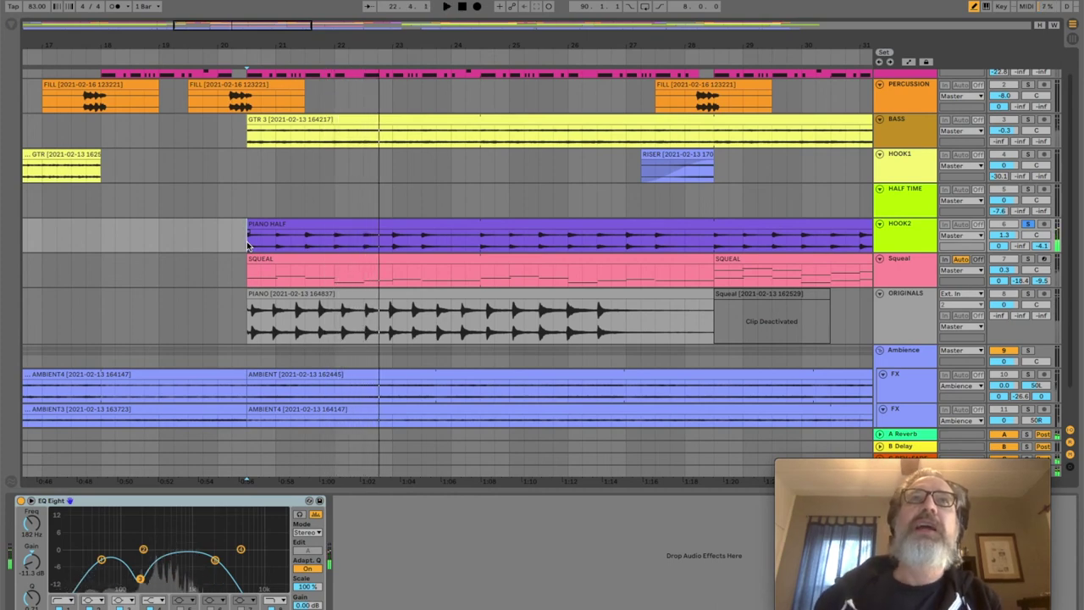
pyautogui.click(450, 293)
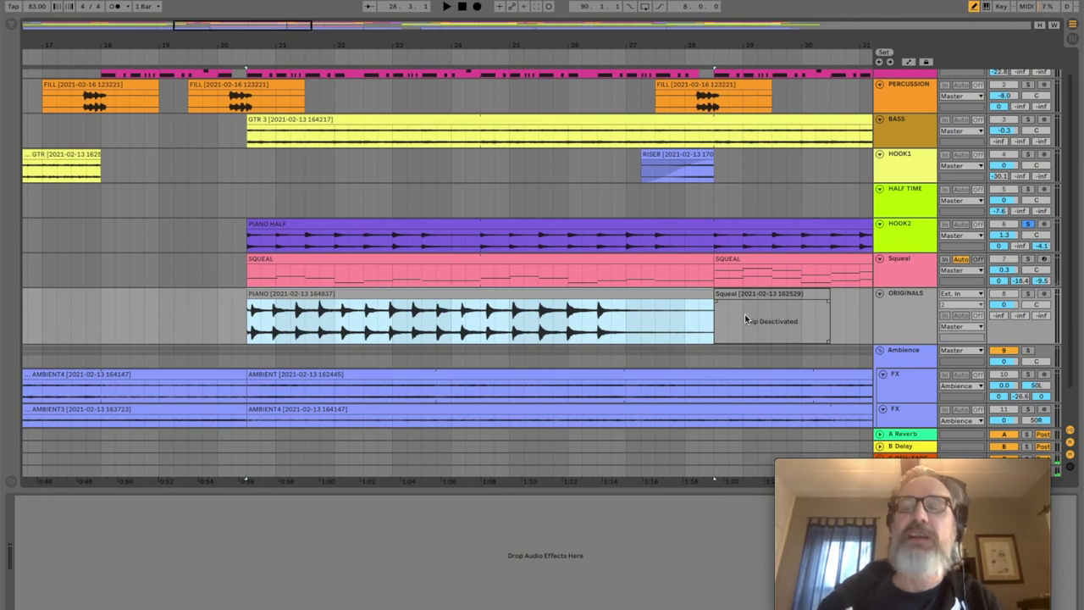
pyautogui.press('0')
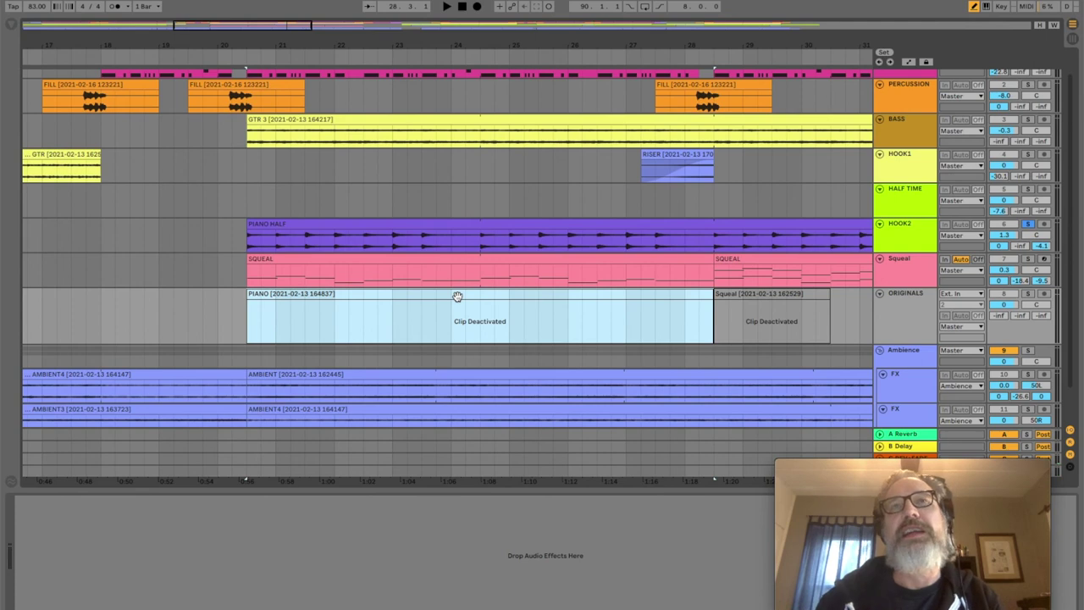
pyautogui.click(514, 242)
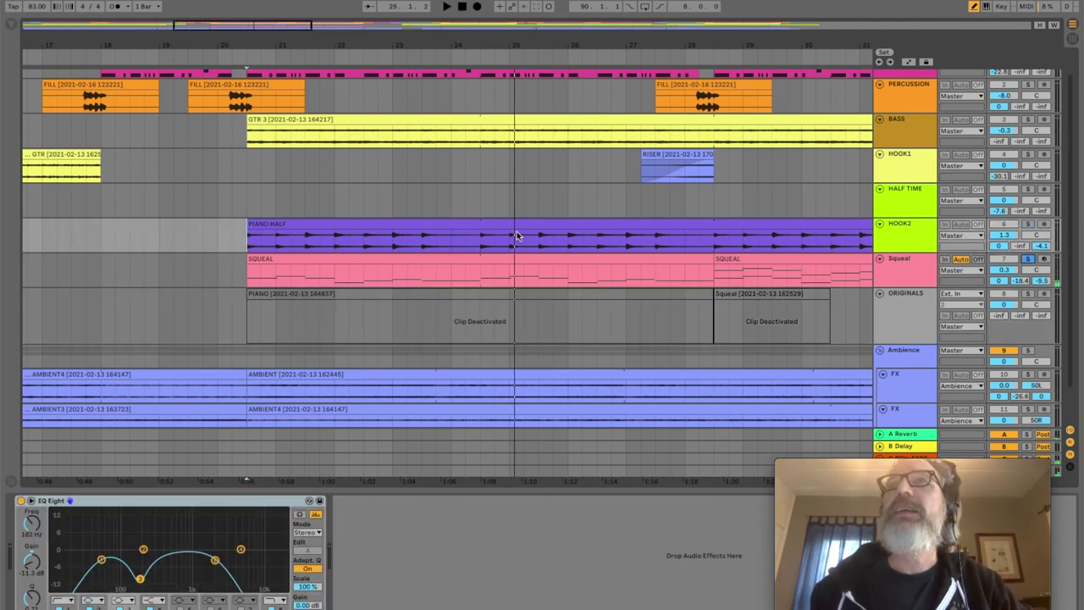
# - Show the Squeal track's devices and inspect the ValhallaSupermassive reverb window, then close it
pyautogui.click(247, 281)
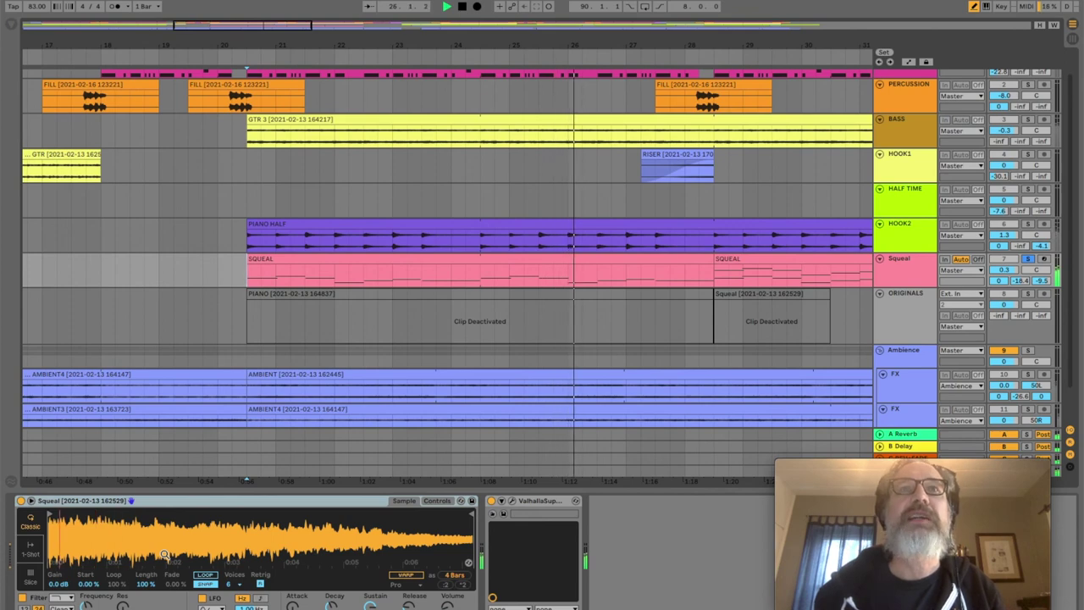
pyautogui.click(512, 502)
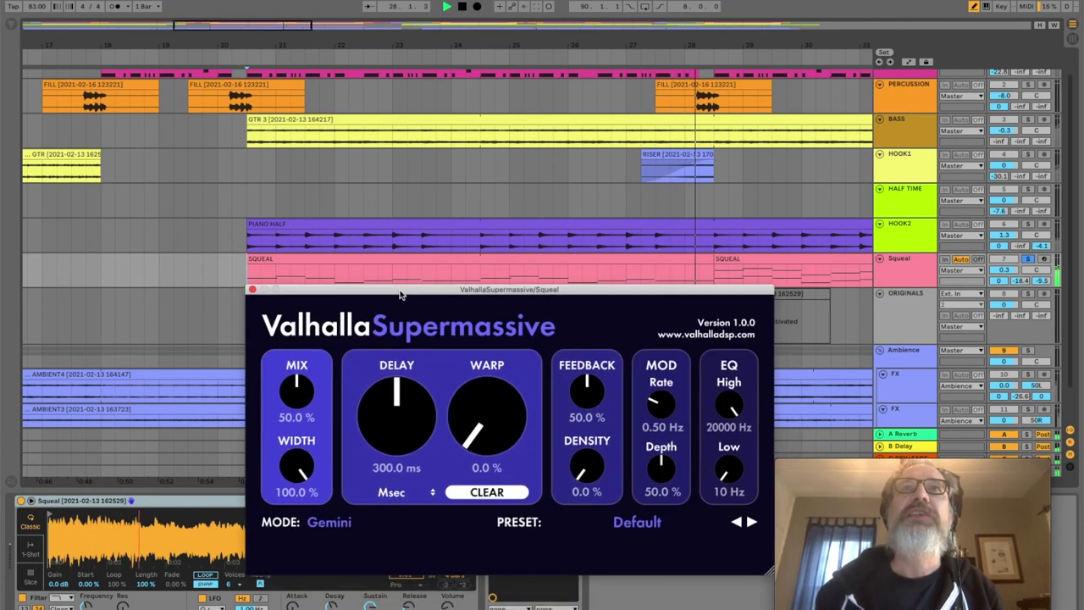
pyautogui.moveTo(401, 295); pyautogui.dragTo(314, 193)
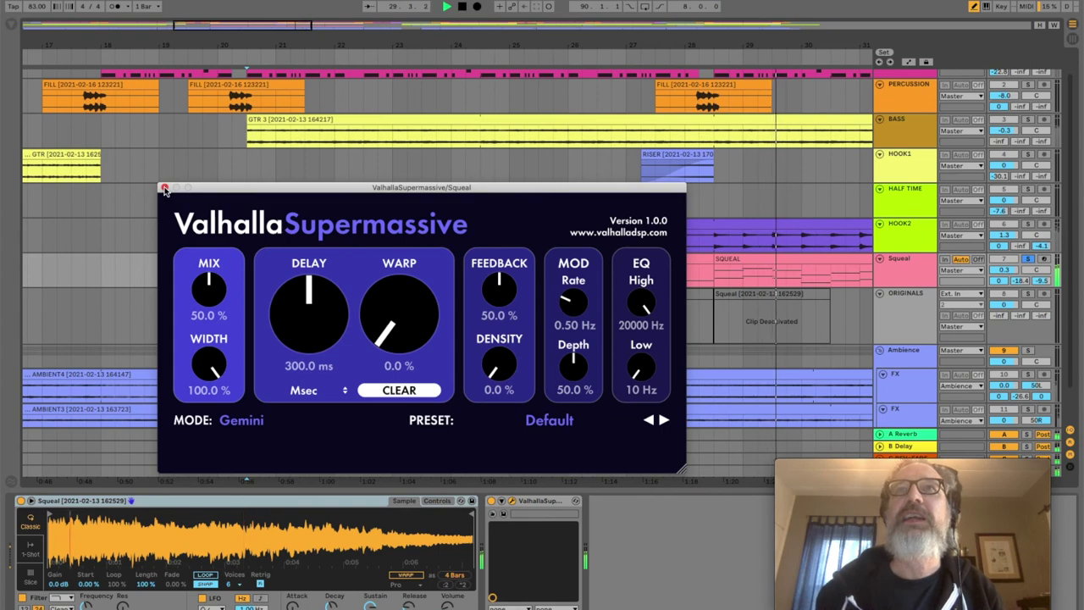
pyautogui.click(164, 187)
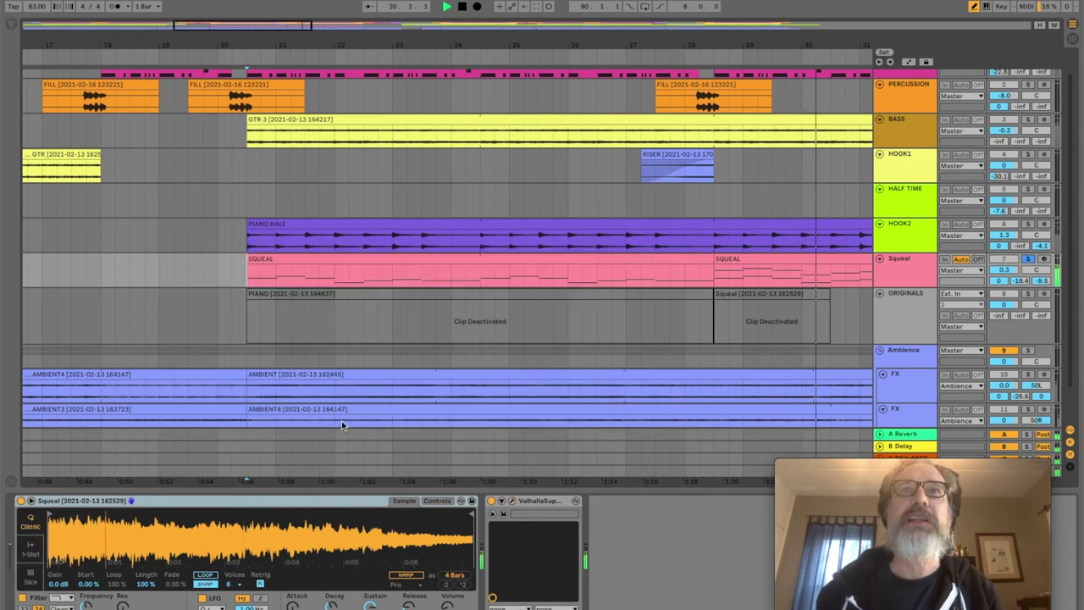
# - Stop playback and zoom out to show the whole song arrangement
pyautogui.hscroll(2, 349, 330)
pyautogui.hscroll(2, 349, 328)
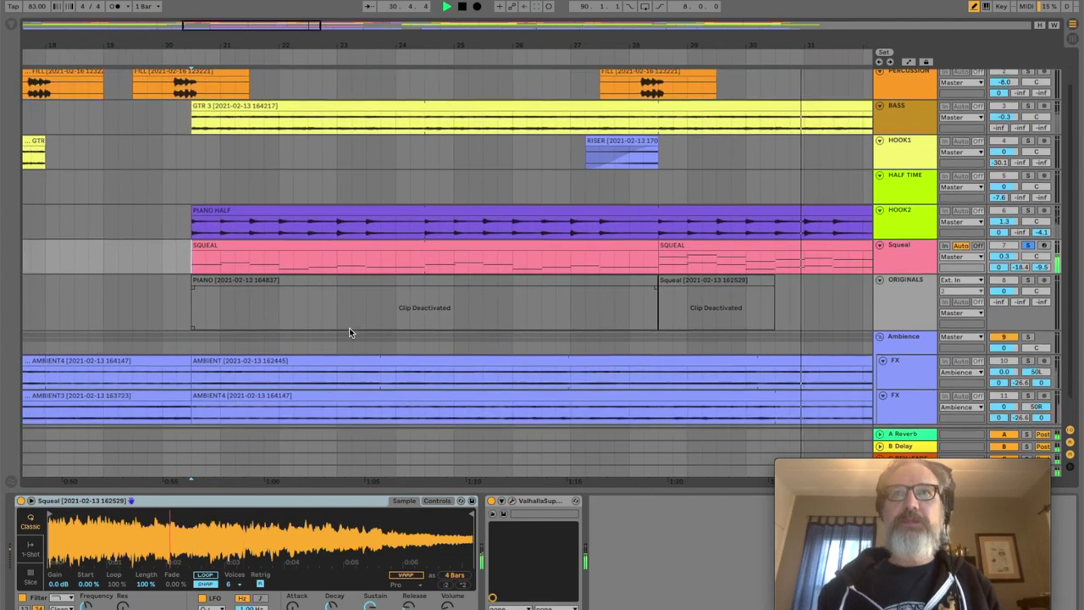
pyautogui.press('space')
pyautogui.press('w')
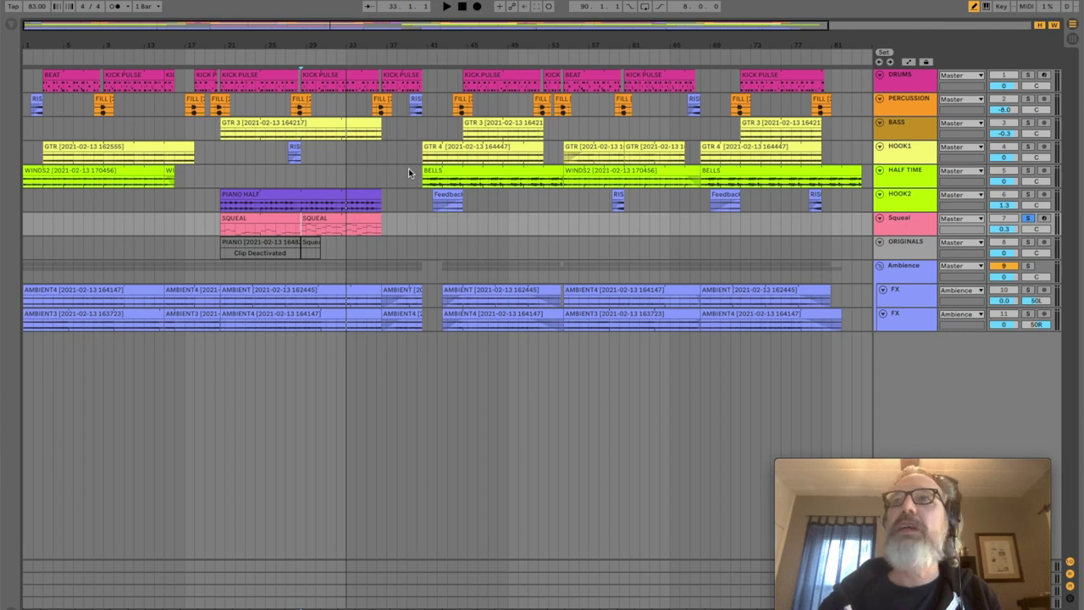